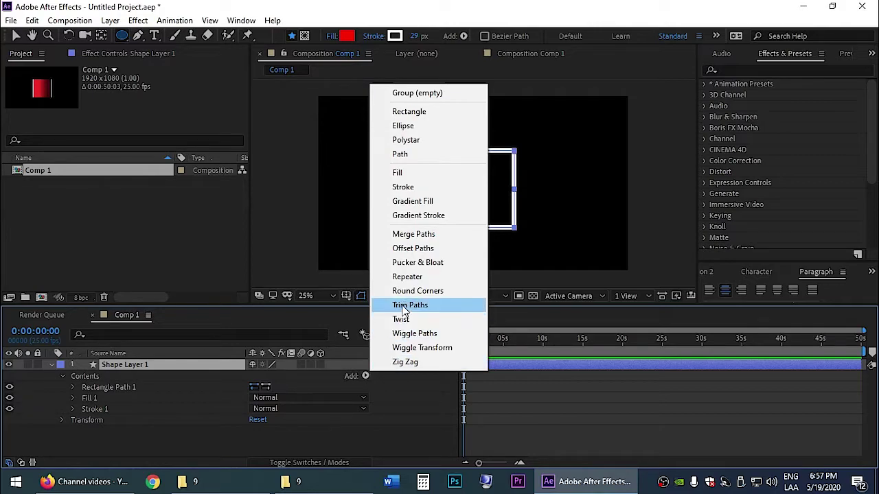
Step: Add Trim Paths to the square's shape layer and keyframe its End value at 0% at the composition start
click(412, 305)
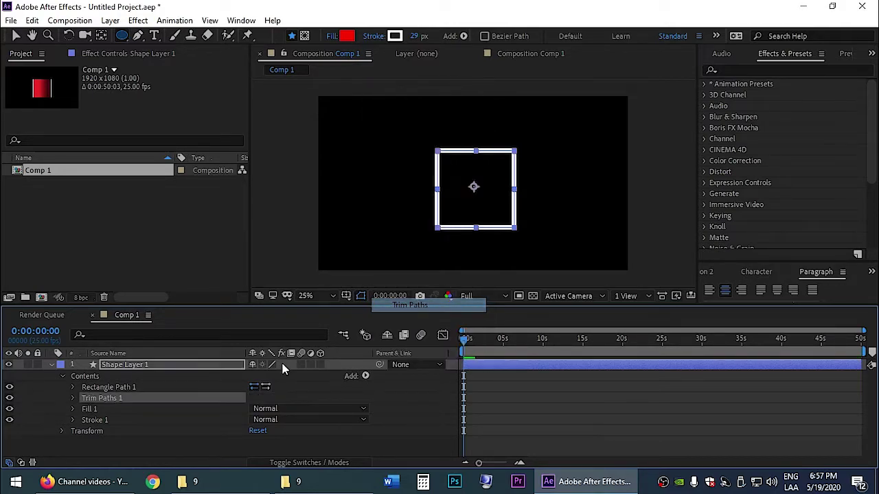
click(73, 399)
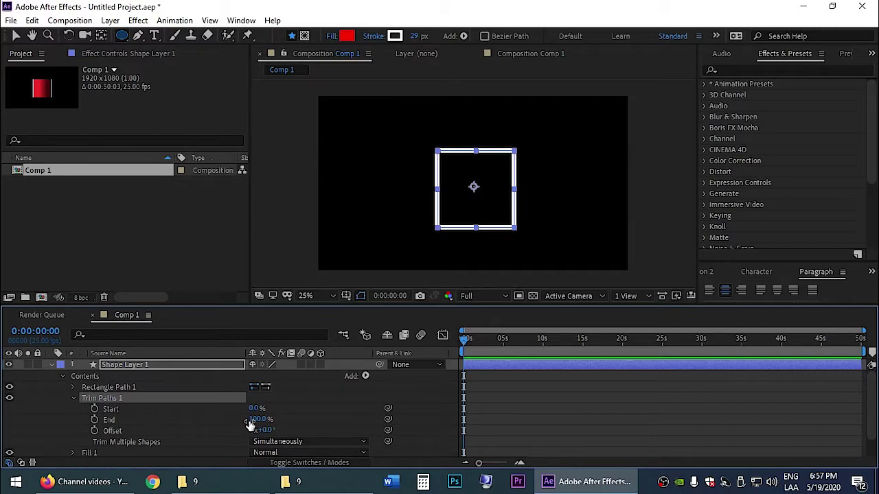
mouse_move(256, 422)
mouse_down()
mouse_move(186, 420)
mouse_move(261, 427)
mouse_move(198, 430)
mouse_up()
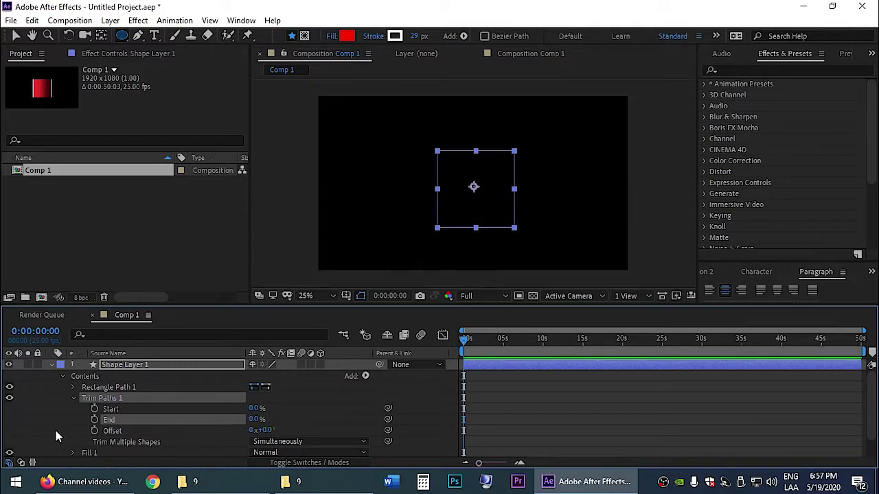
click(95, 420)
Step: Keyframe the Trim Paths End value at 100% at about 2 seconds
drag(464, 347, 479, 346)
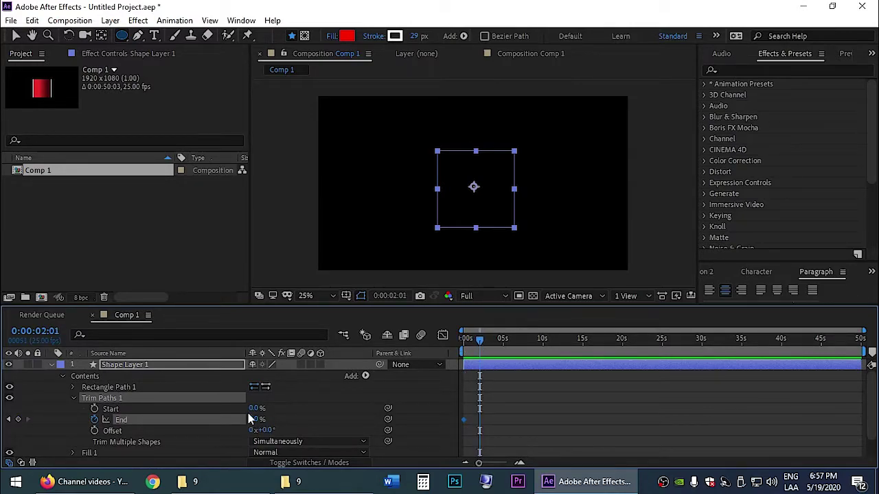
click(255, 419)
text(100)
key(Return)
Step: Apply Easy Ease to the Trim Paths End keyframes and preview the animation from the start
scroll(484, 434, up, 3)
key(F9)
key(Home)
key(space)
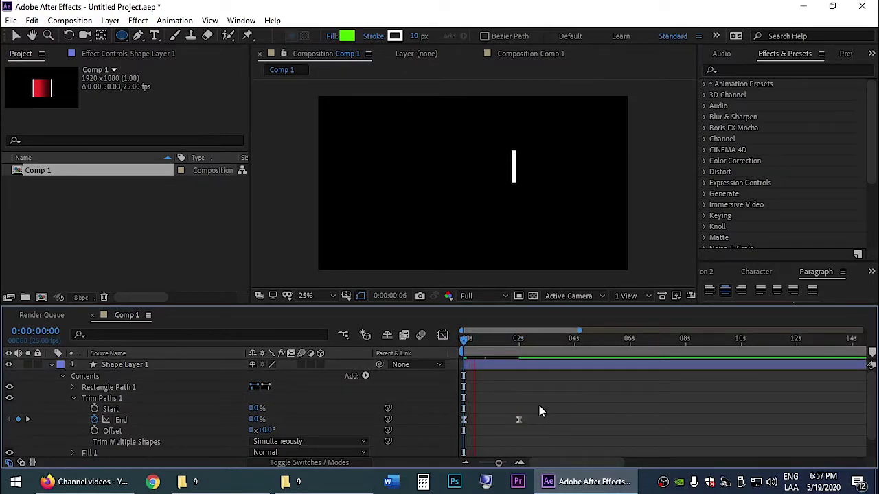
Step: Lengthen the ease handles of both End keyframes in the speed graph to form a sharp central peak, and preview the result
drag(539, 411, 469, 416)
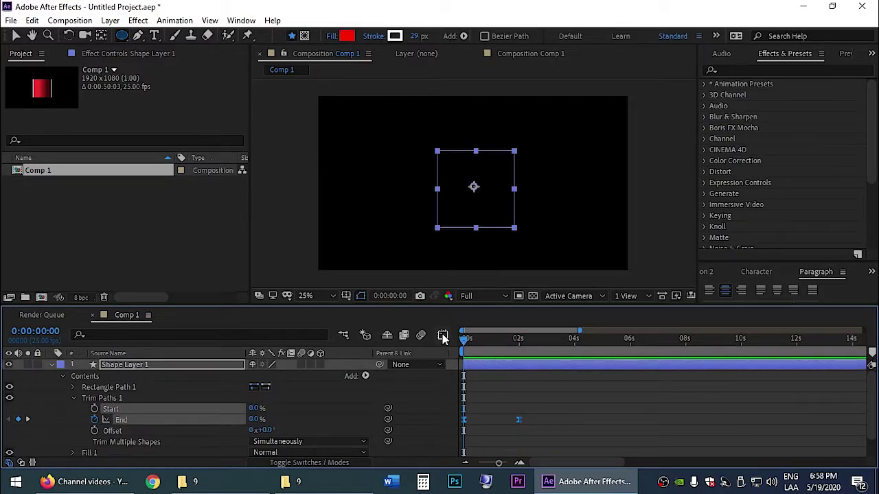
click(443, 336)
click(534, 448)
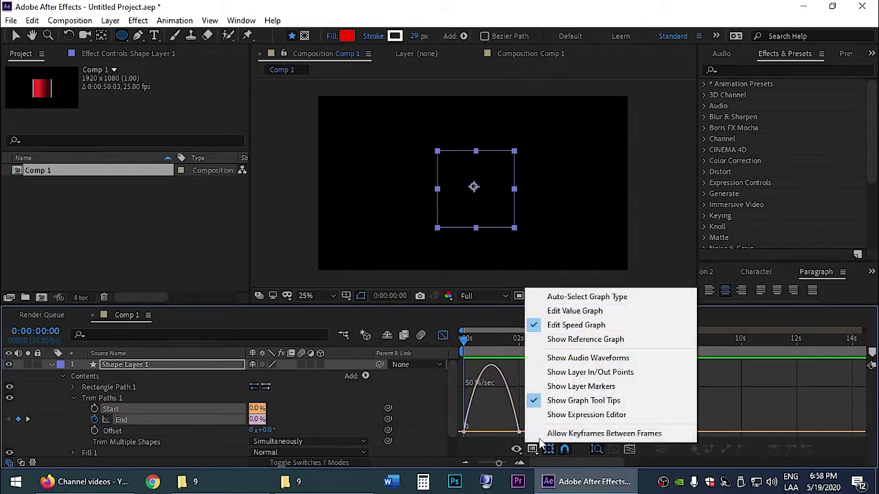
click(537, 449)
click(466, 432)
drag(473, 433, 499, 433)
click(517, 432)
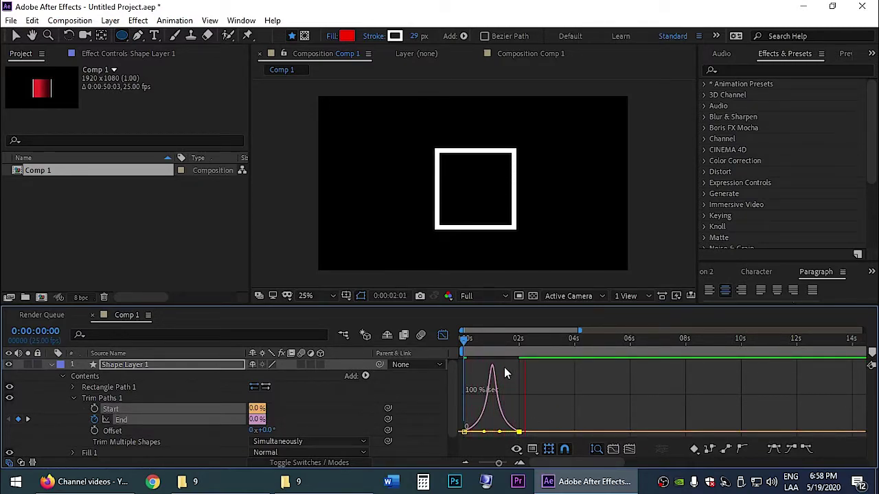
key(space)
click(443, 336)
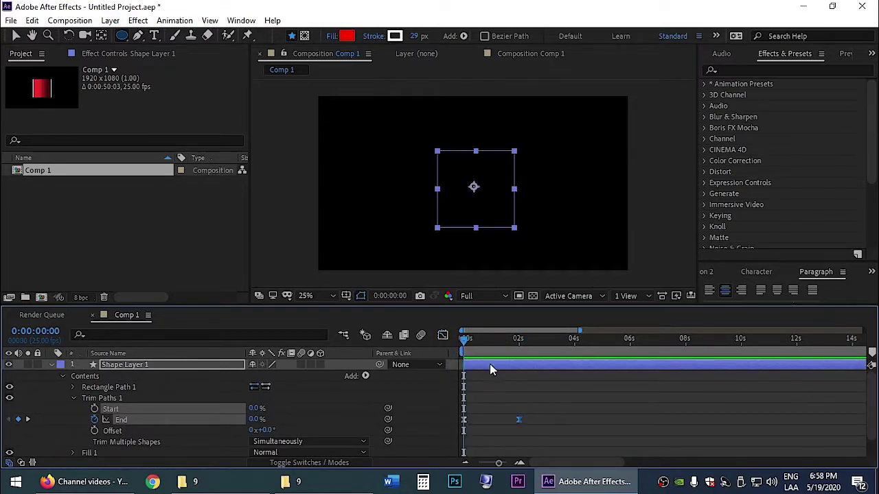
key(space)
key(space)
Step: Set the Trim Paths Offset to -90° so the stroke starts at the square's upper-left corner, and preview it
mouse_move(508, 346)
mouse_down()
mouse_move(479, 341)
mouse_move(491, 350)
mouse_move(485, 347)
mouse_up()
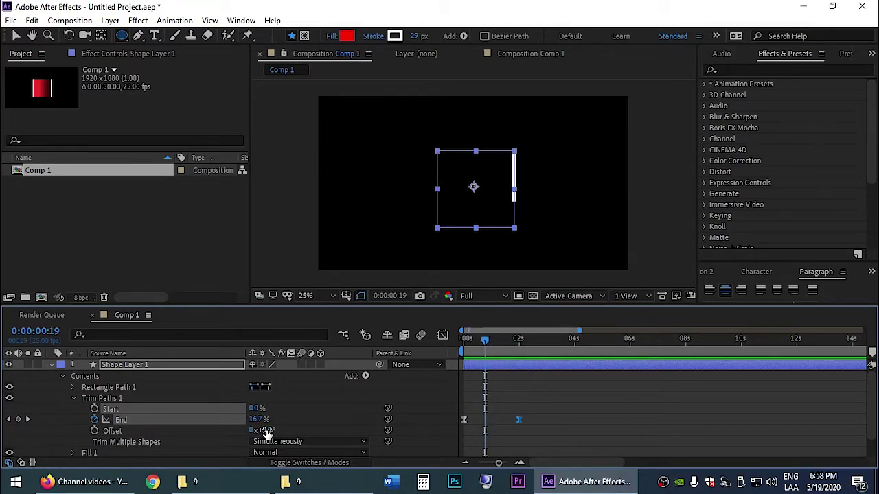
drag(263, 430, 254, 430)
drag(485, 340, 466, 339)
drag(267, 429, 225, 434)
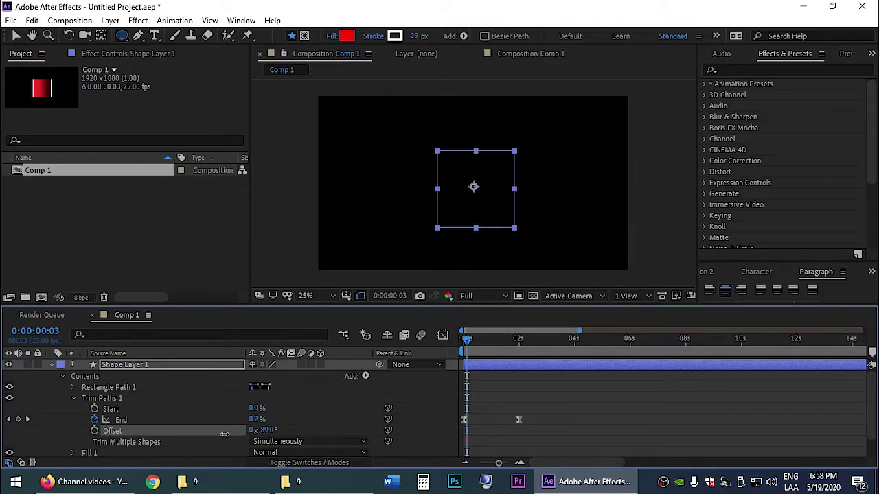
click(469, 229)
drag(266, 431, 270, 431)
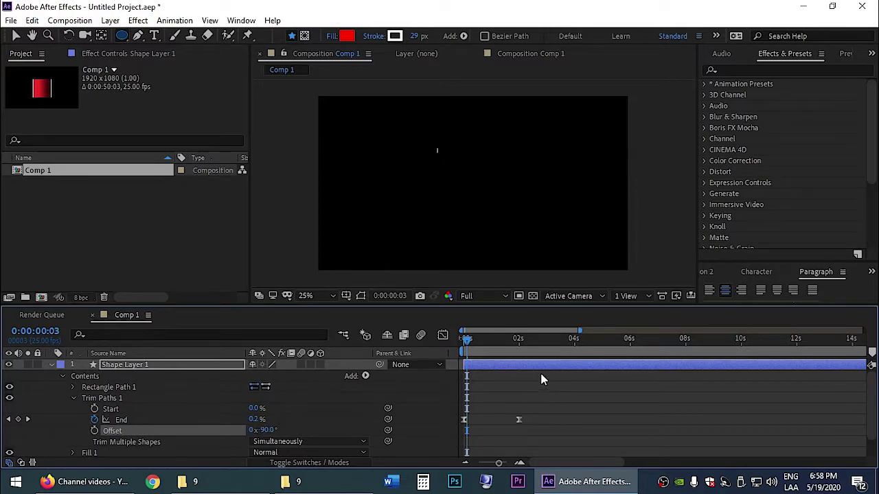
click(465, 340)
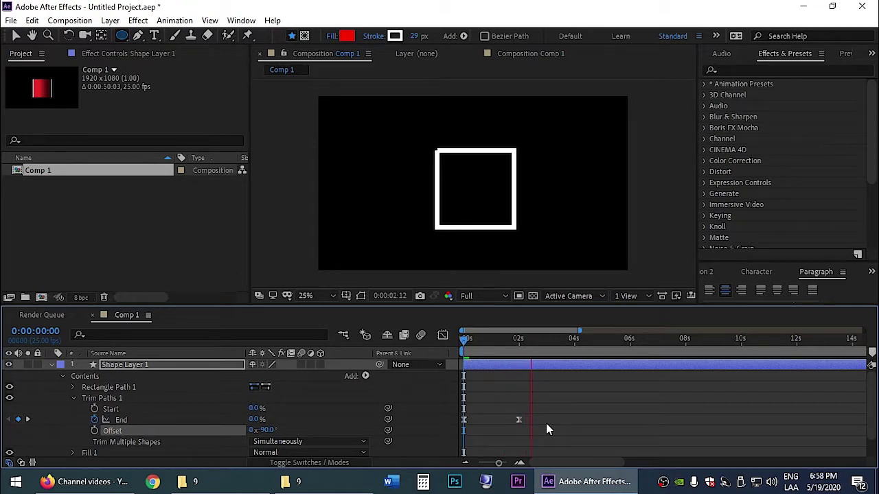
click(518, 419)
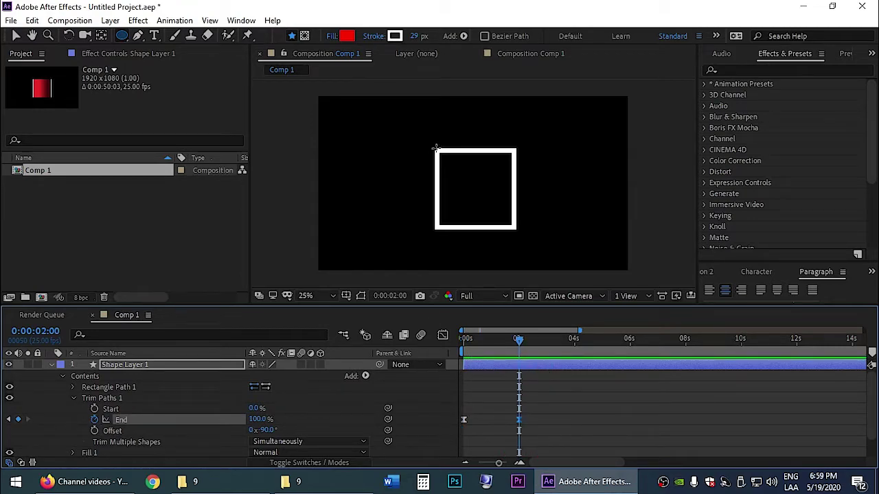
Step: Try a Trim Paths Offset of -83° to close the notch at the square's upper-left corner, and play it
scroll(435, 149, up, 2)
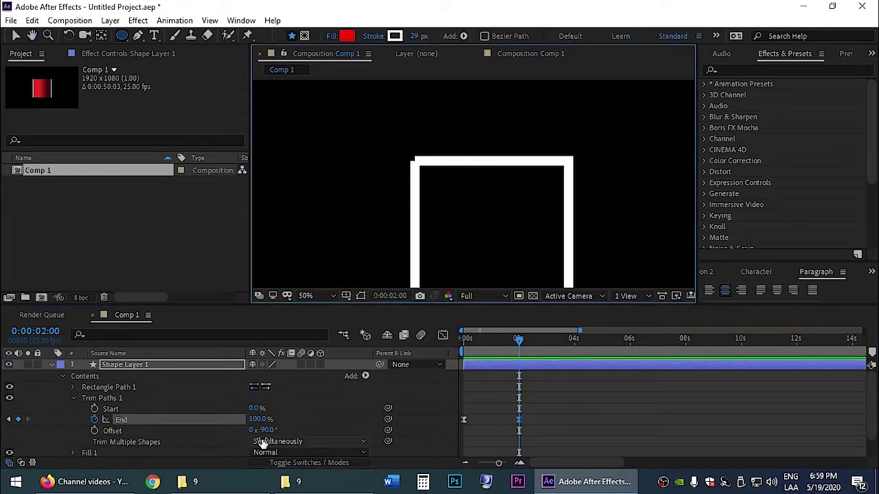
drag(263, 430, 268, 430)
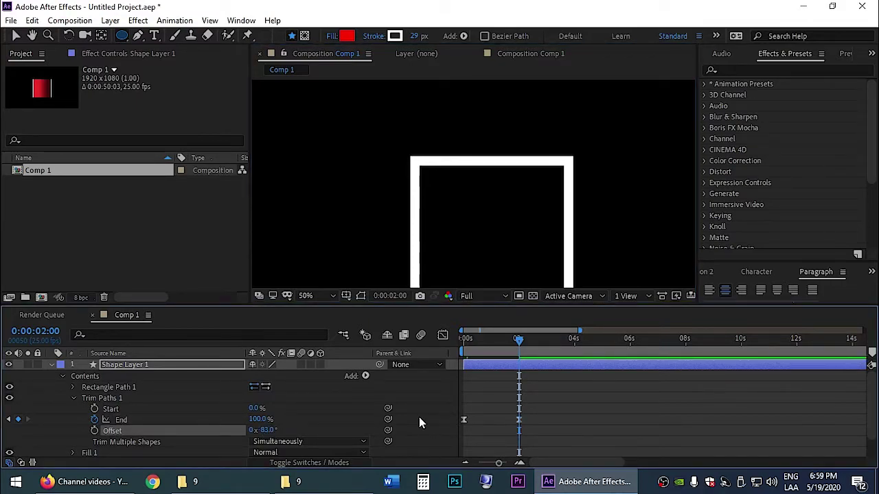
drag(519, 339, 438, 349)
key(space)
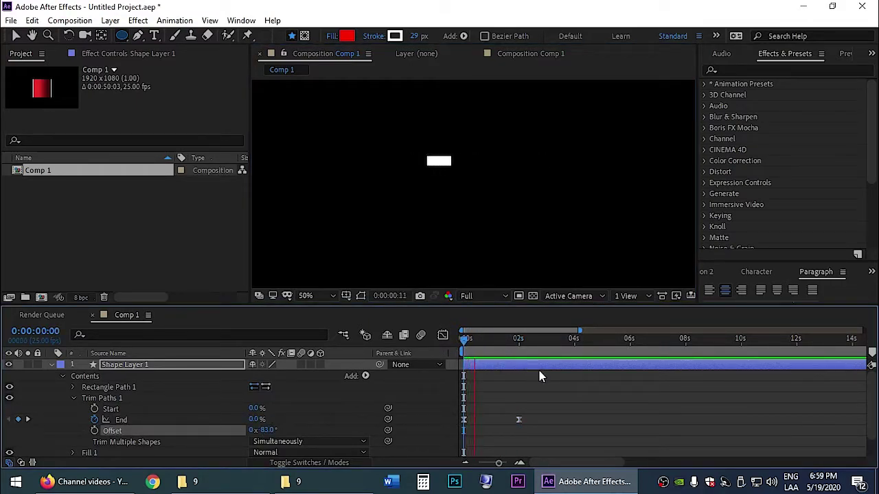
Step: Inspect the stroke's starting corner near the end of the animation and return the Trim Paths Offset to -90°
scroll(473, 206, down, 2)
key(period)
key(period)
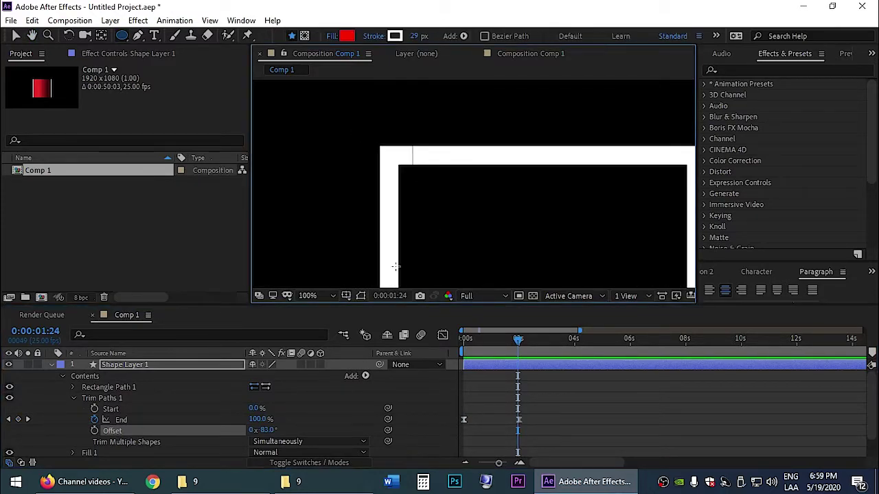
drag(265, 431, 262, 431)
click(267, 430)
key(Return)
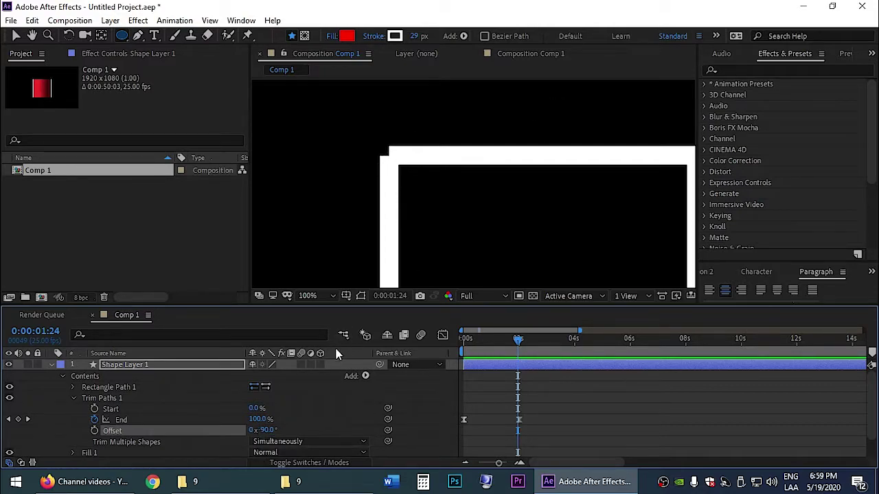
Step: Set the Trim Paths Offset to -89° and preview the stroke animation from the start
click(267, 431)
text(-89)
key(Return)
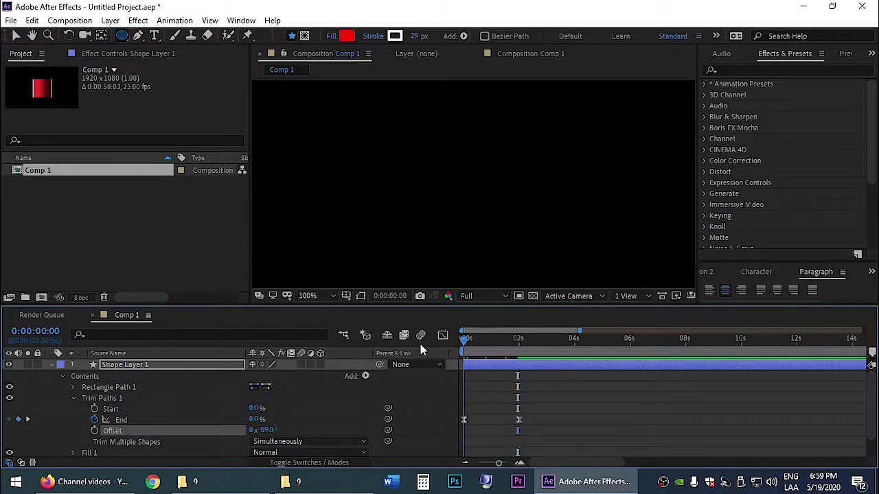
key(Home)
key(space)
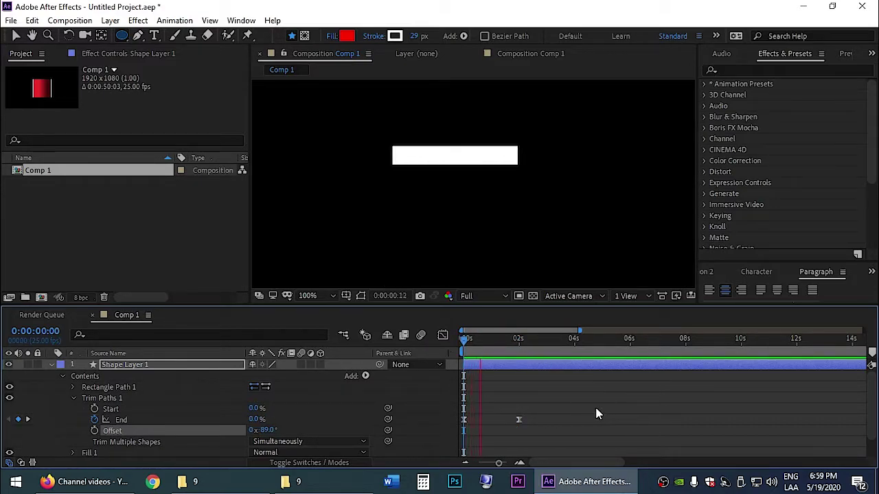
scroll(519, 193, down, 2)
scroll(520, 193, down, 2)
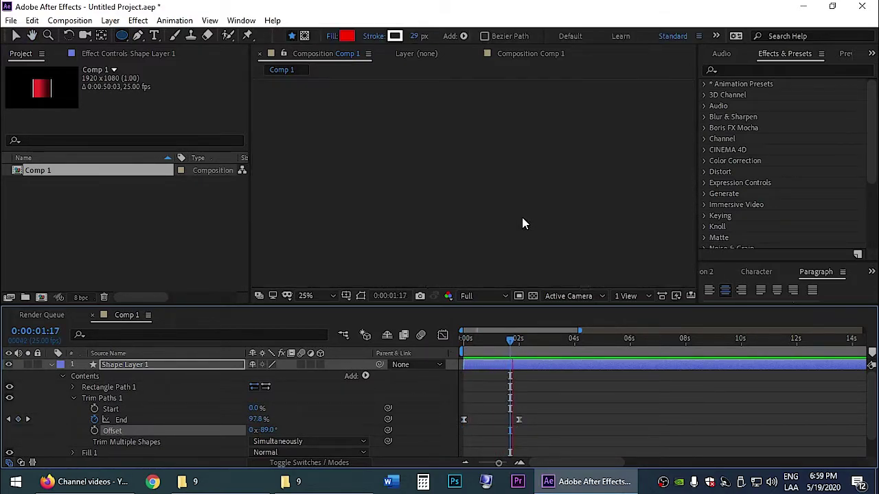
Step: Expand Fill 1 and keyframe its Opacity at 0% at 0:00:01:06
click(496, 342)
drag(498, 349, 517, 354)
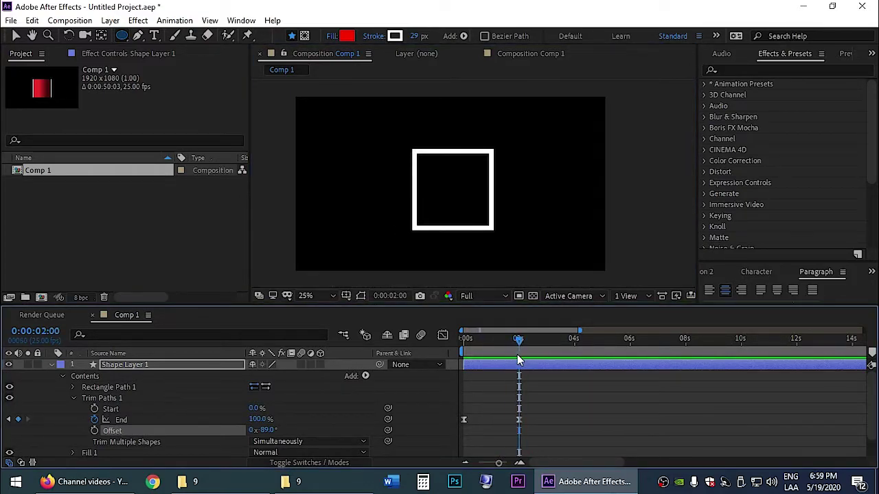
click(72, 399)
click(72, 408)
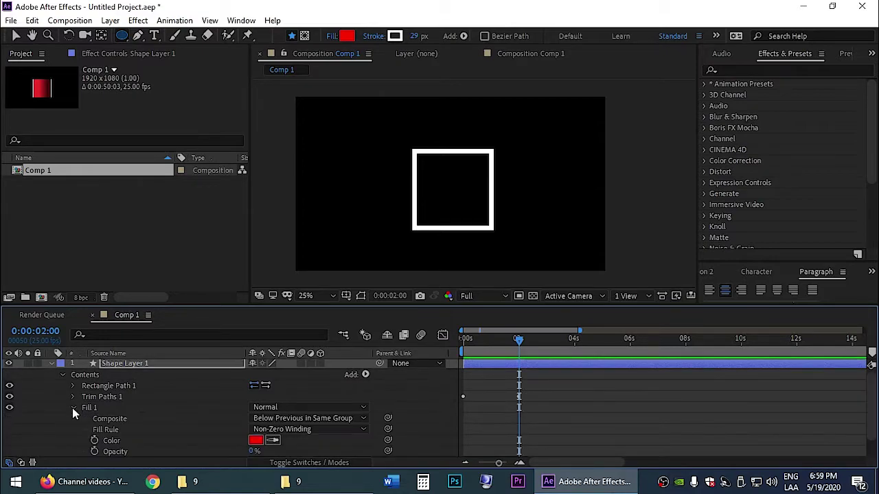
drag(500, 348, 500, 349)
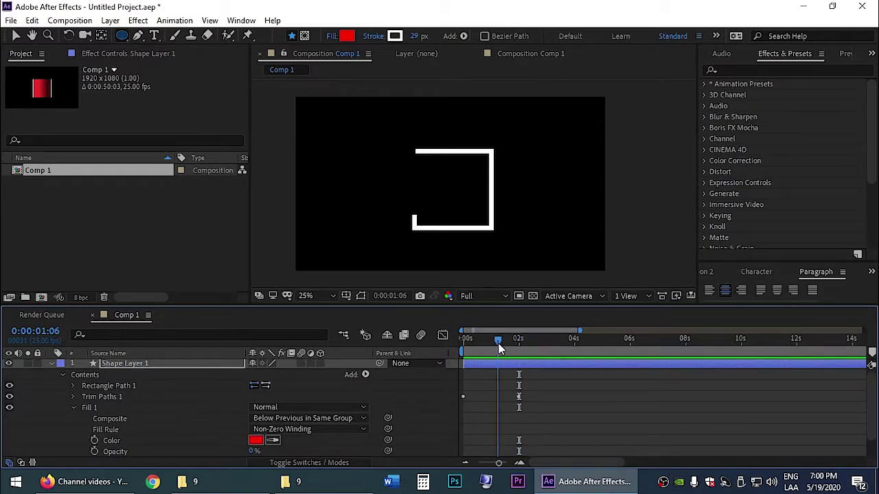
click(94, 452)
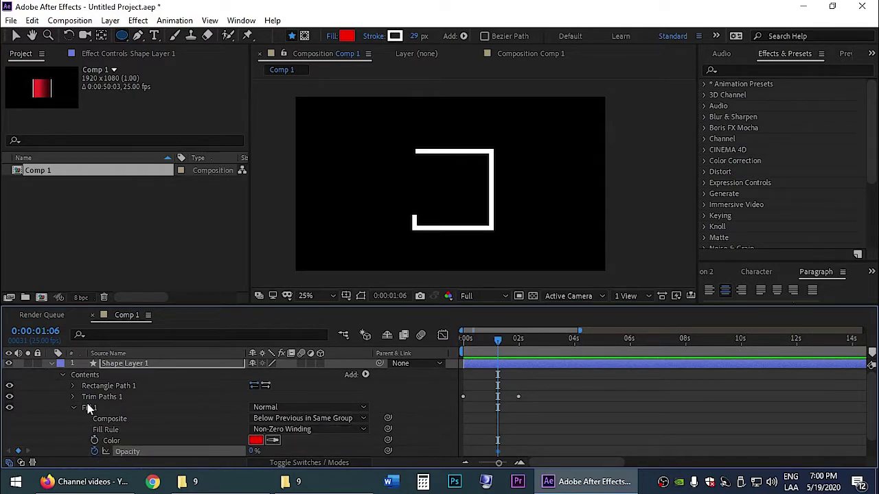
Step: Examine the shape layer's Transform opacity as distinct from the Fill 1 Opacity
scroll(63, 420, down, 1)
click(62, 452)
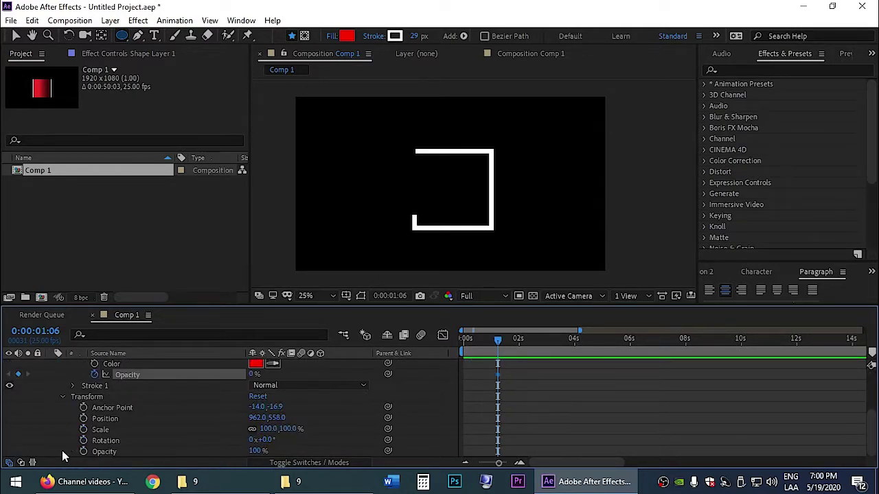
click(63, 397)
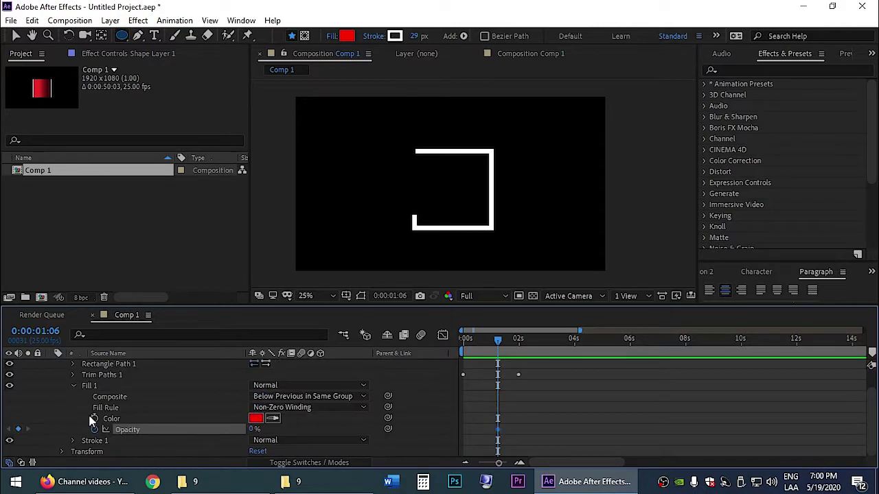
click(65, 451)
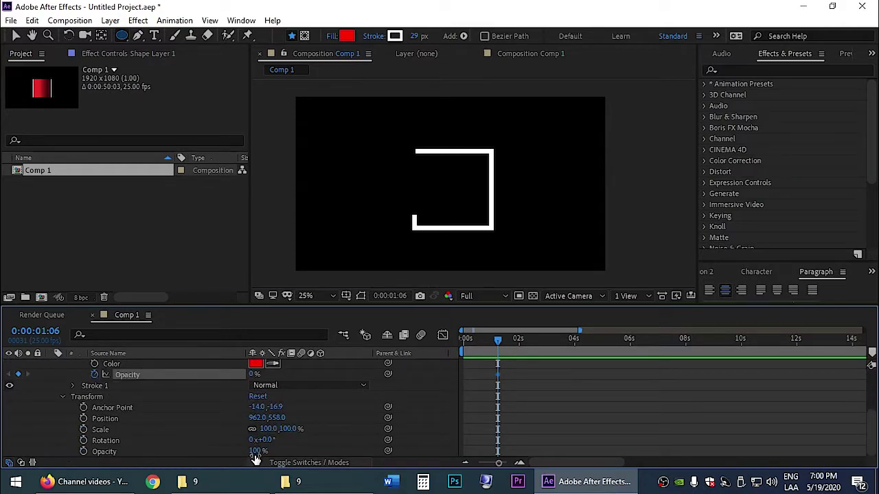
mouse_move(257, 451)
mouse_down()
mouse_move(192, 451)
mouse_move(261, 451)
mouse_up()
scroll(401, 419, up, 2)
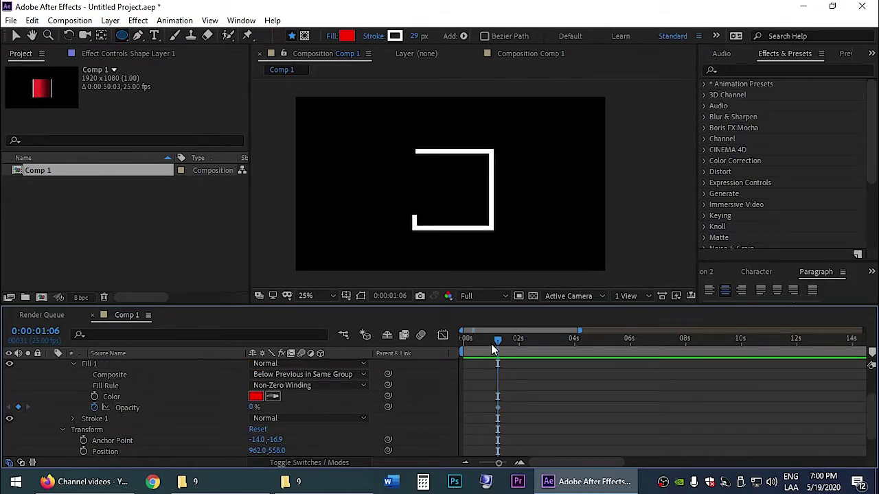
Step: Keyframe the Fill 1 Opacity at 100% at 0:00:02:01
drag(491, 344, 520, 343)
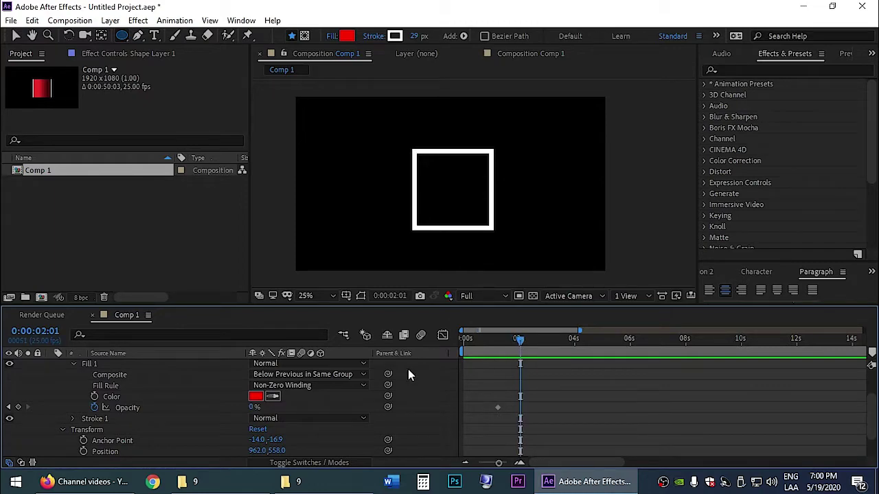
click(254, 407)
text(100)
key(Return)
Step: Apply Easy Ease to both Fill 1 Opacity keyframes and preview the red fill fading in
drag(518, 338, 497, 339)
click(511, 412)
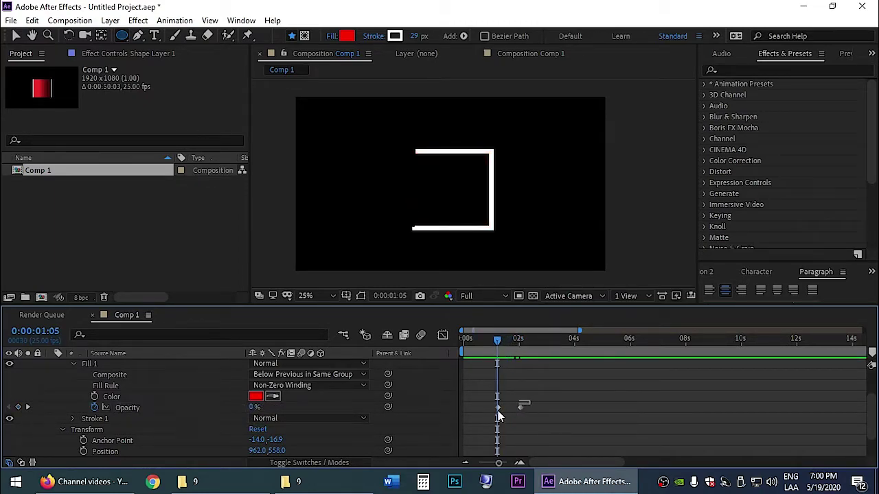
drag(511, 412, 490, 416)
key(F9)
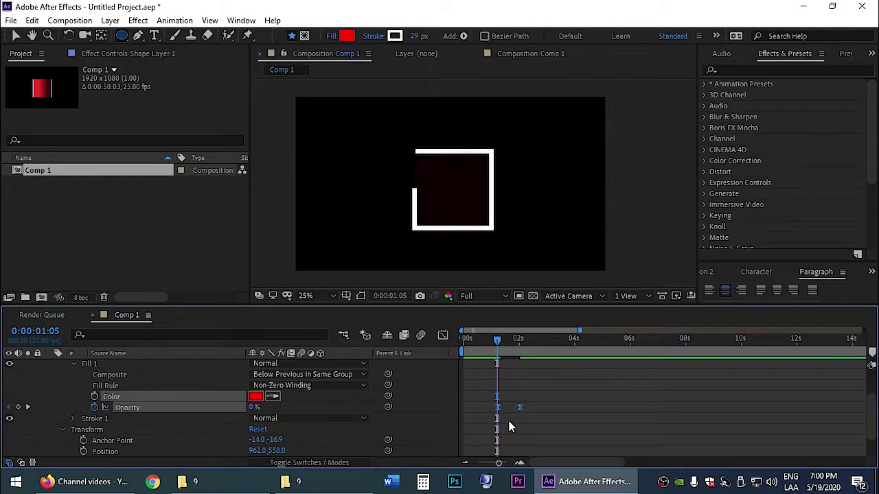
key(space)
scroll(94, 413, up, 1)
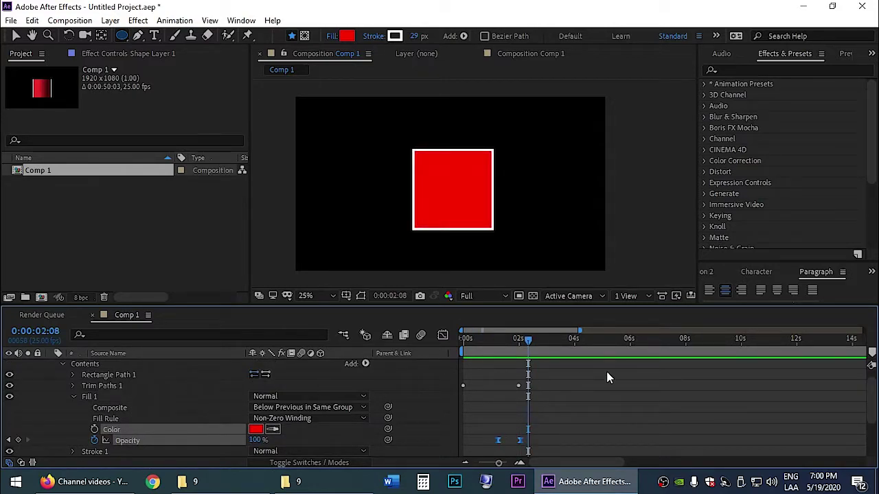
click(509, 345)
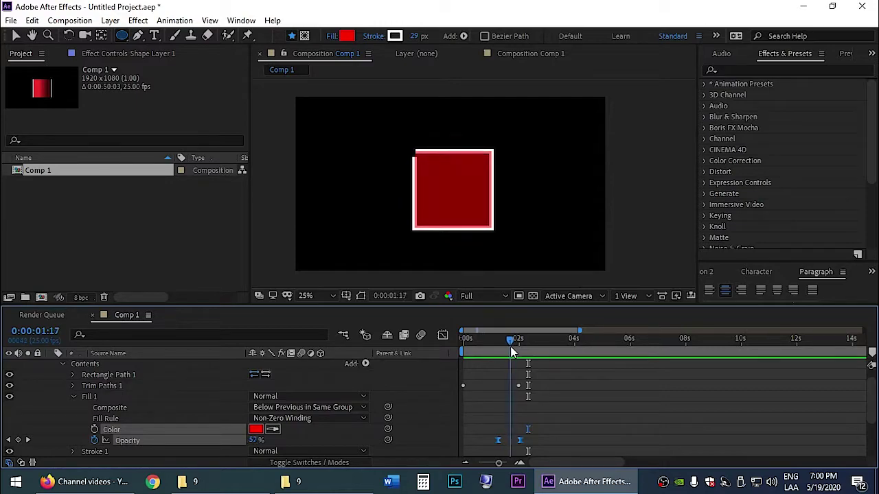
Step: Move Stroke 1 above Fill 1 in the shape layer's Contents and preview the animation from near the start
key(period)
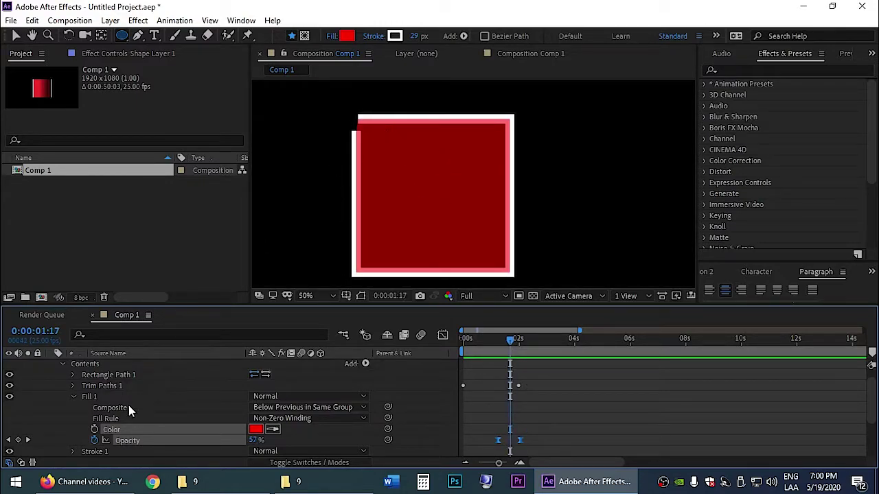
click(72, 397)
drag(90, 409, 91, 394)
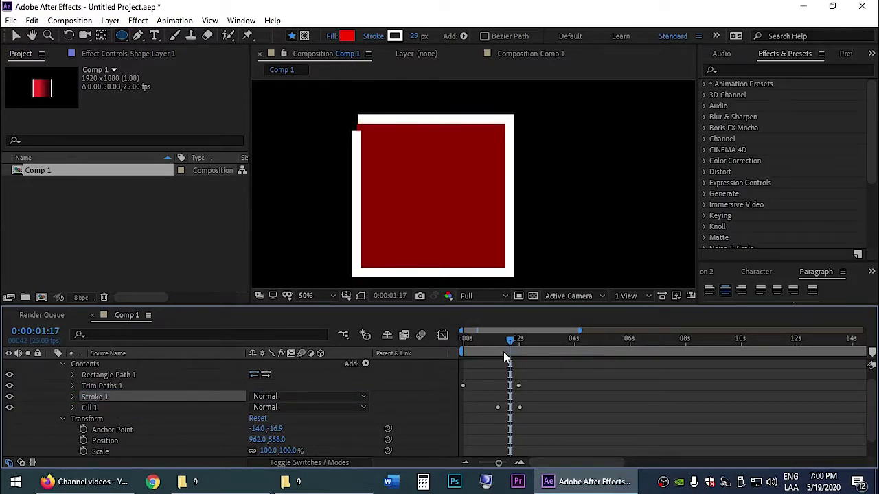
mouse_move(92, 397)
mouse_down()
mouse_move(99, 411)
mouse_move(96, 392)
mouse_up()
drag(509, 338, 465, 338)
key(space)
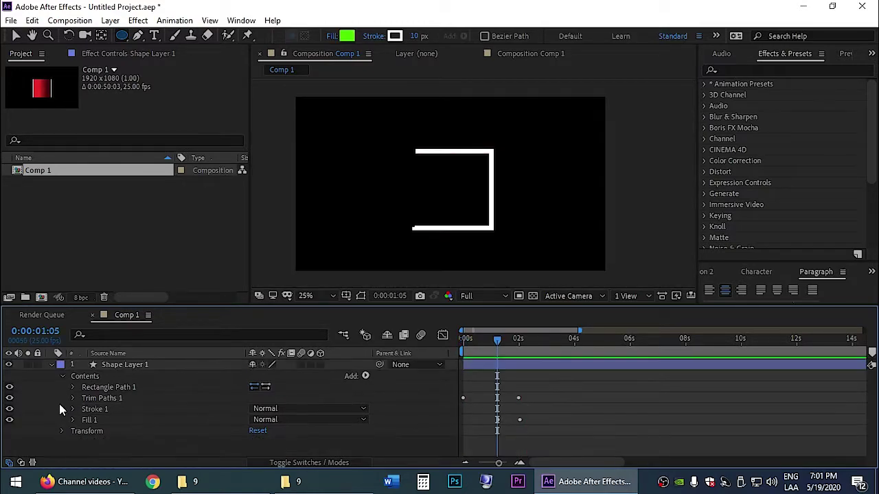
Step: Review the Trim Paths 1 properties and scrub through the stroke's drawing animation
click(74, 399)
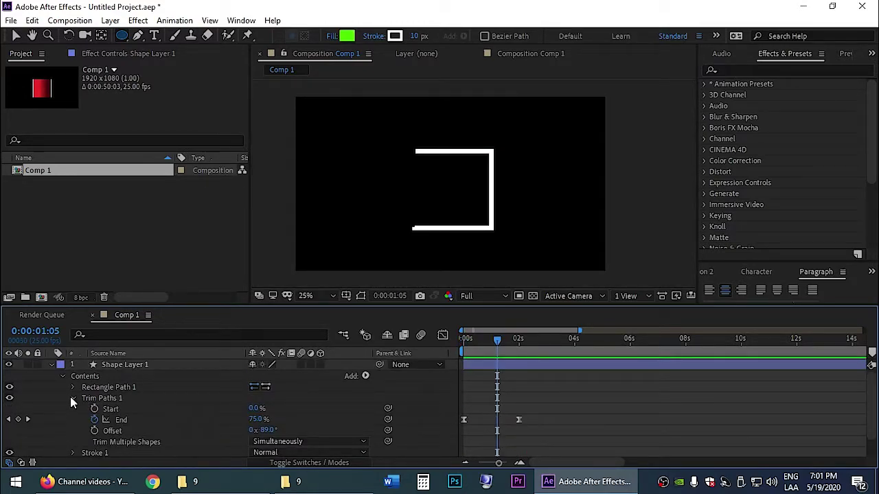
click(72, 398)
mouse_move(471, 346)
mouse_down()
mouse_move(515, 368)
mouse_move(489, 364)
mouse_up()
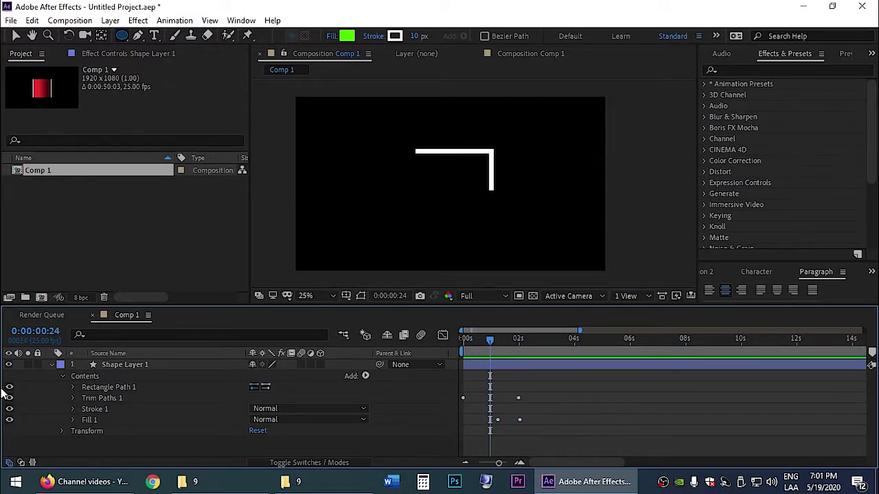
Step: Duplicate Shape Layer 1 and move the copy down and to the left of the original square
click(131, 366)
click(51, 365)
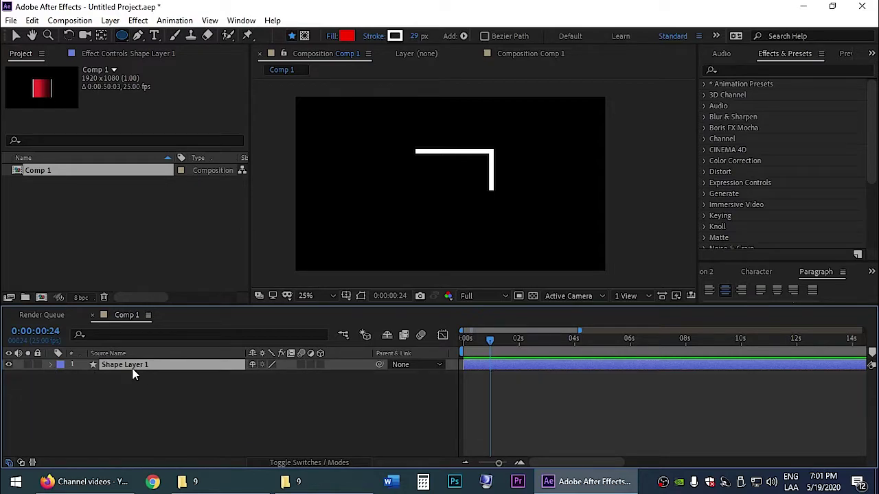
click(32, 21)
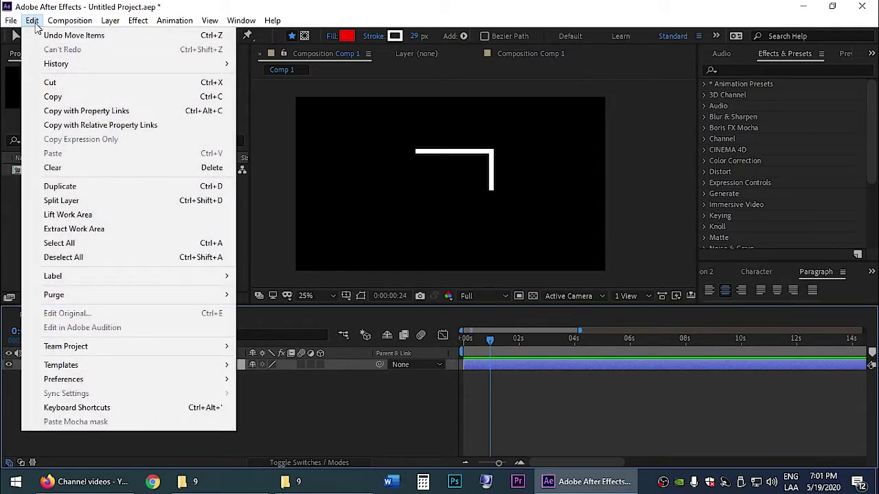
click(158, 391)
click(121, 365)
key(ctrl+d)
key(v)
drag(479, 157, 398, 193)
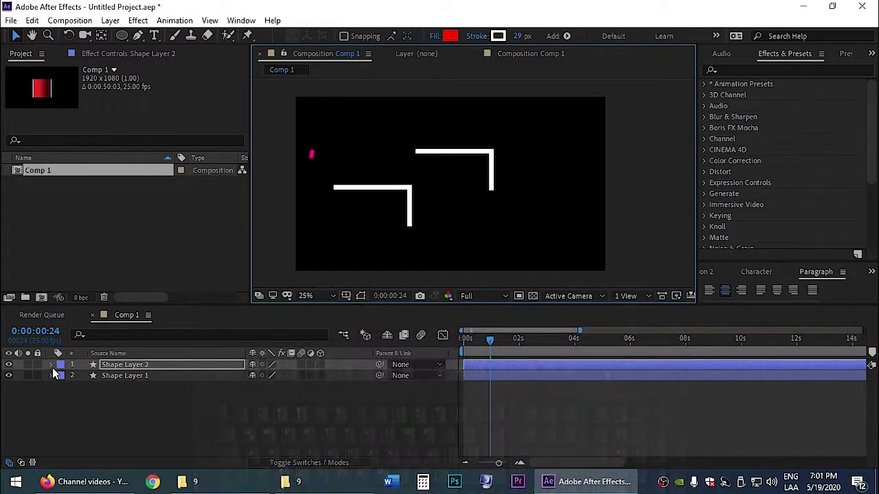
Step: In the duplicated layer, replace Rectangle Path 1 with a Polystar path placed above Trim Paths 1
click(51, 365)
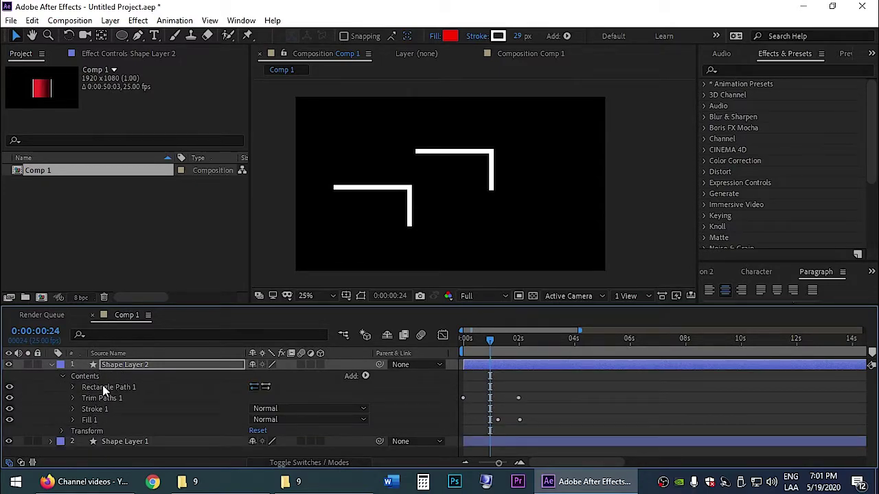
click(105, 389)
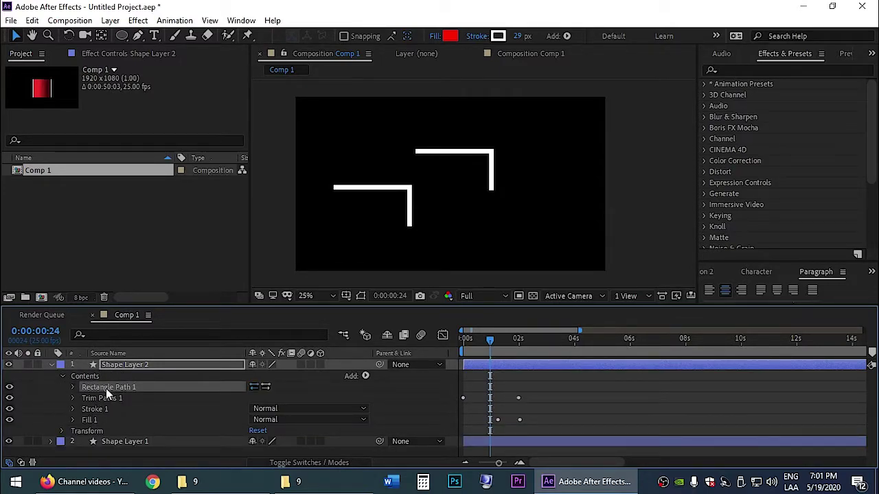
key(Delete)
click(366, 376)
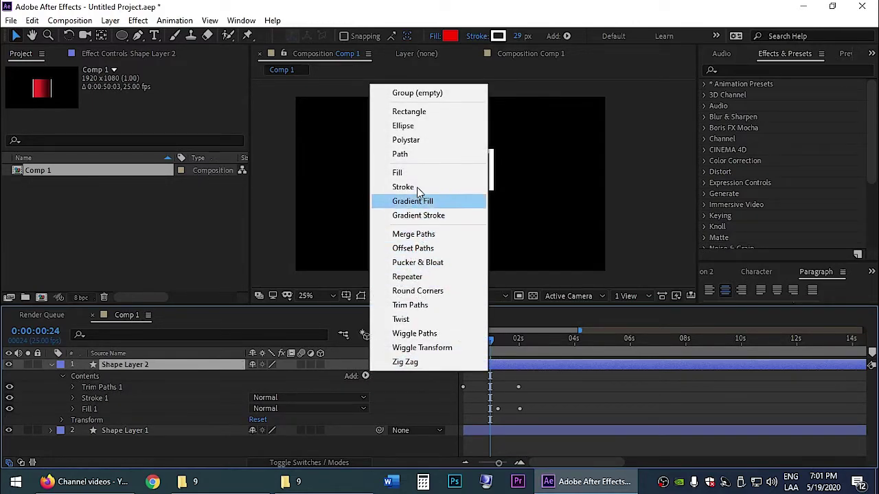
click(419, 141)
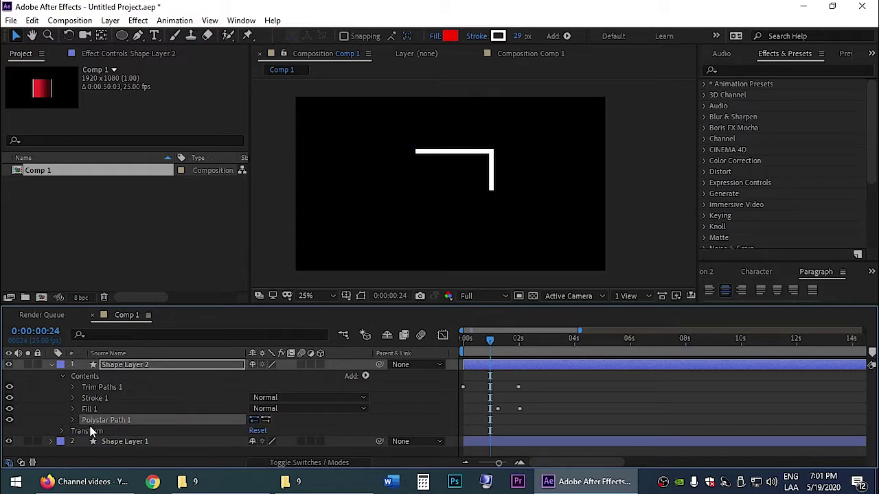
drag(96, 420, 106, 388)
drag(108, 389, 108, 389)
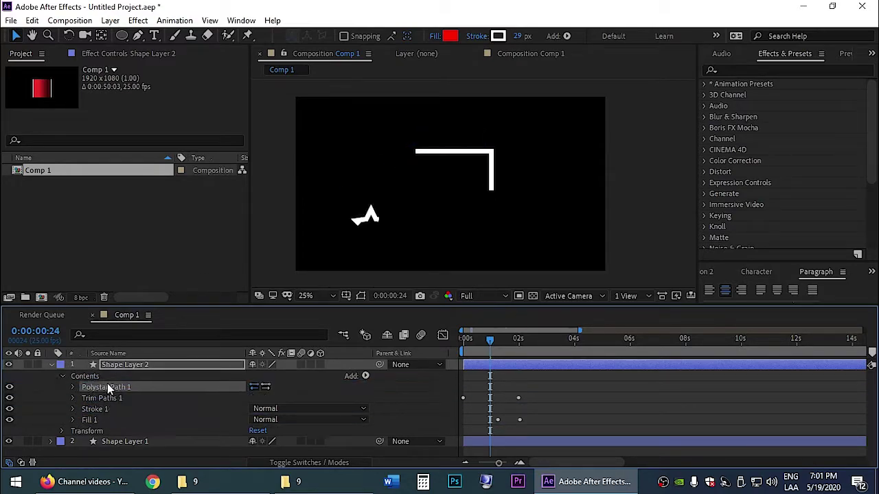
Step: Enlarge the star to an Inner Radius of 138 and an Outer Radius of 284, and preview the animation
click(72, 388)
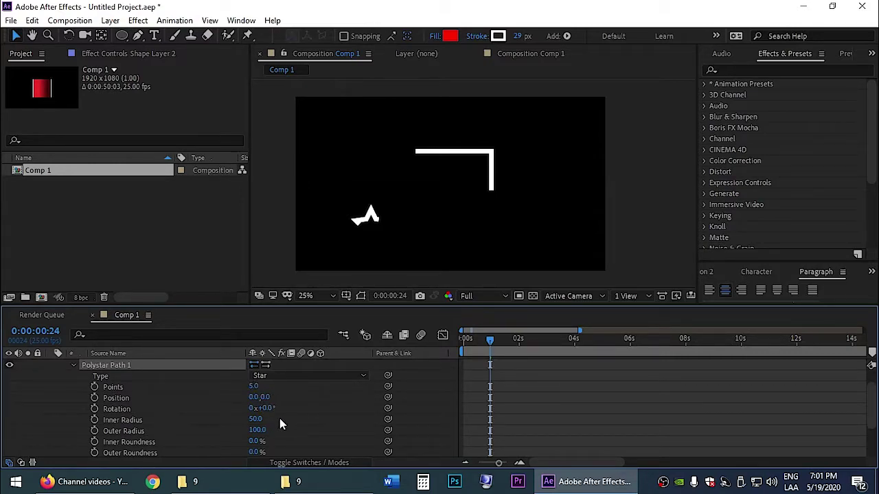
key(space)
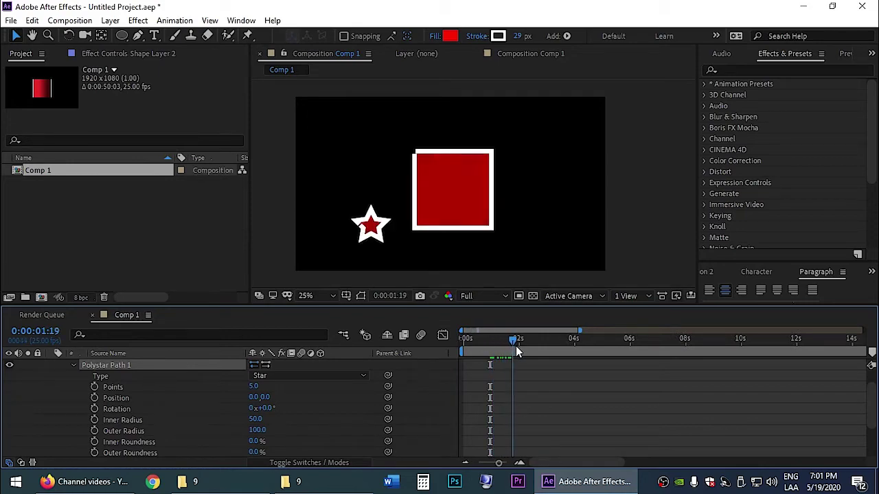
drag(255, 430, 227, 431)
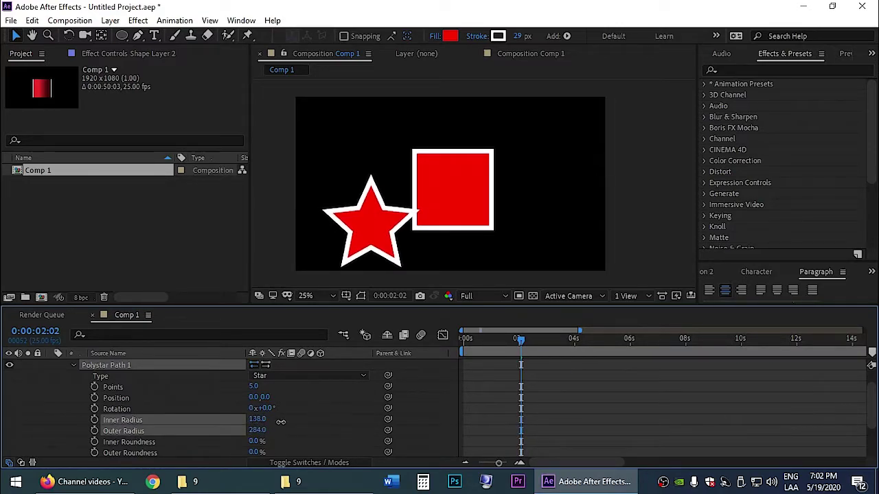
scroll(134, 403, up, 1)
drag(518, 340, 462, 342)
key(space)
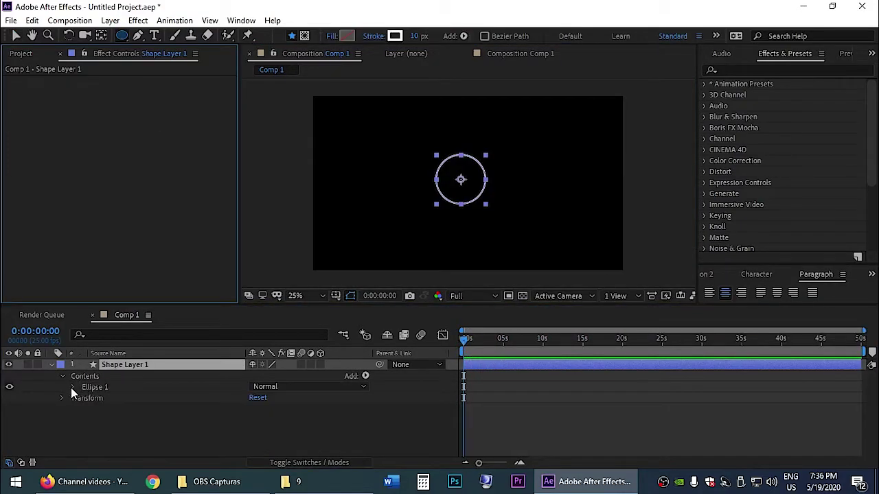
Step: Keyframe the circle's Stroke 1 Stroke Width at 15 at 0:00:00:00
click(73, 387)
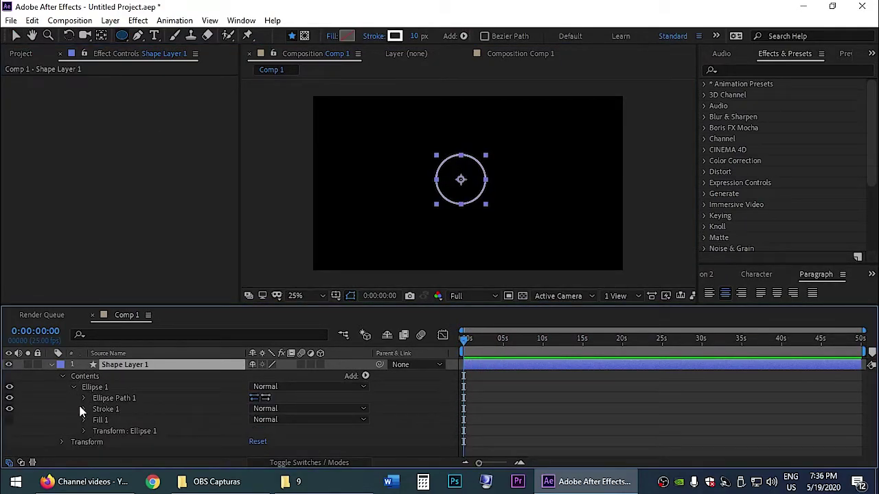
click(508, 395)
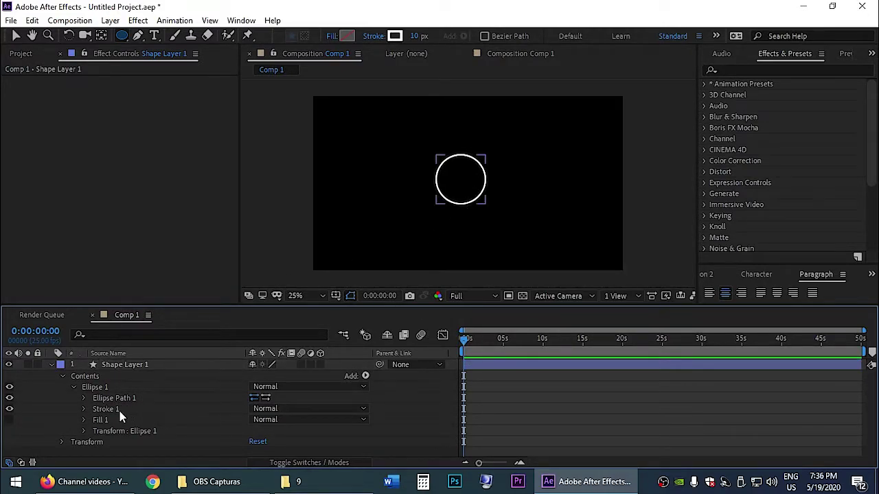
click(83, 409)
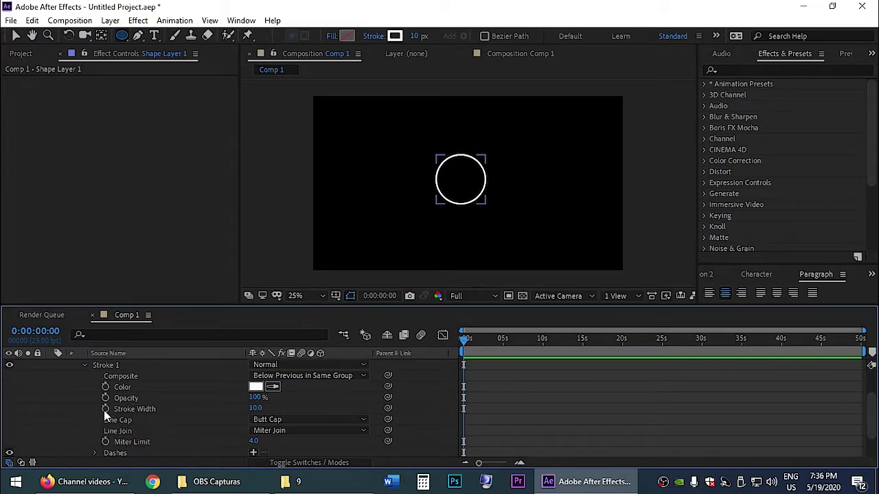
click(105, 409)
click(260, 409)
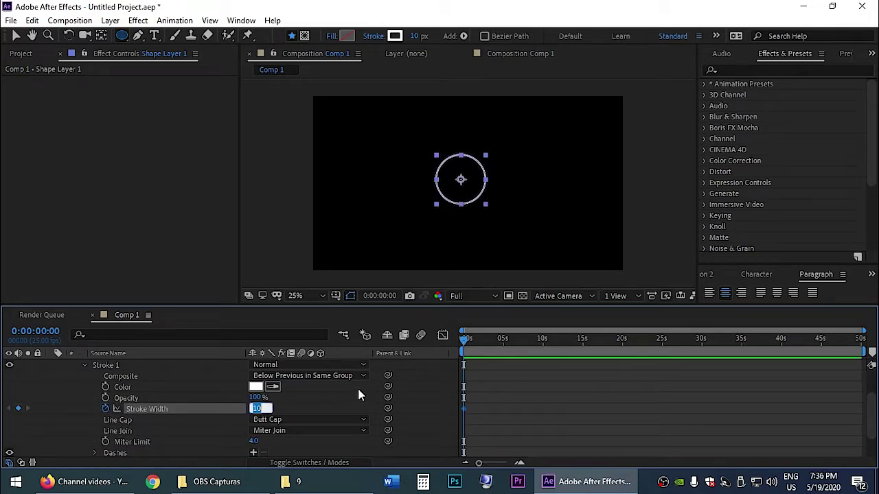
text(15)
key(Return)
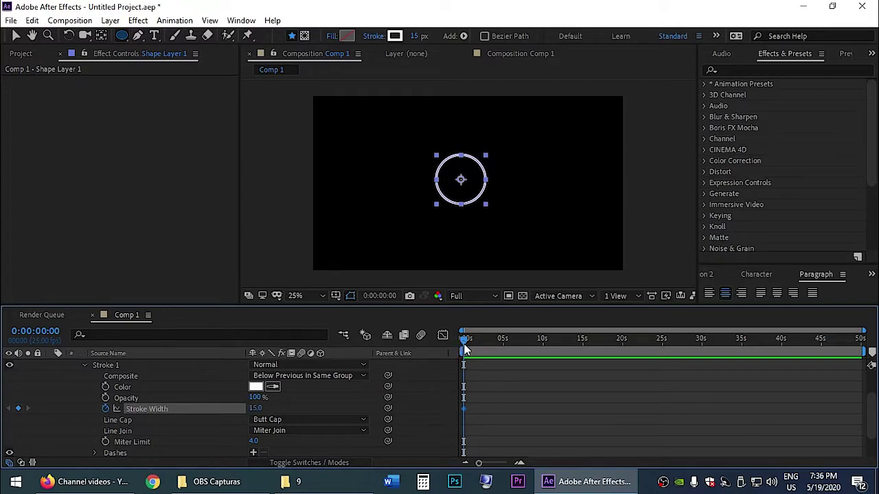
Step: Keyframe the circle's Stroke Width at 0 at 0:00:01:00
drag(467, 344, 472, 341)
click(258, 411)
text(0)
key(Return)
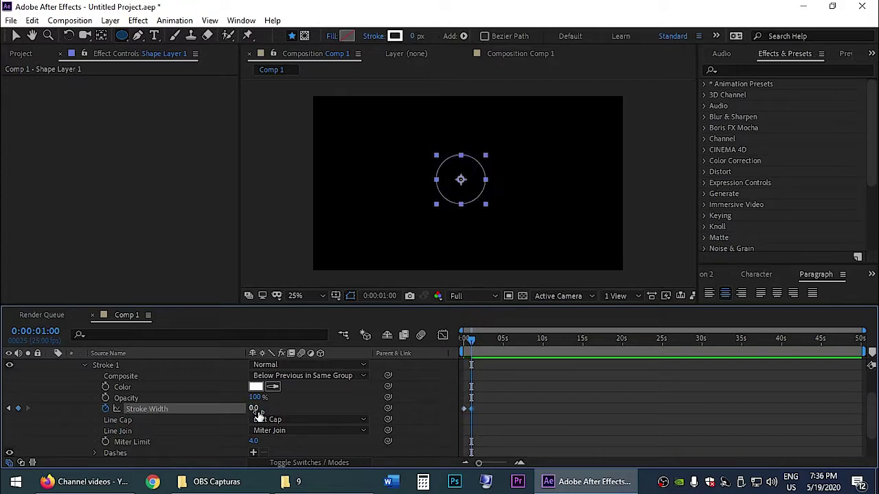
scroll(169, 398, up, 1)
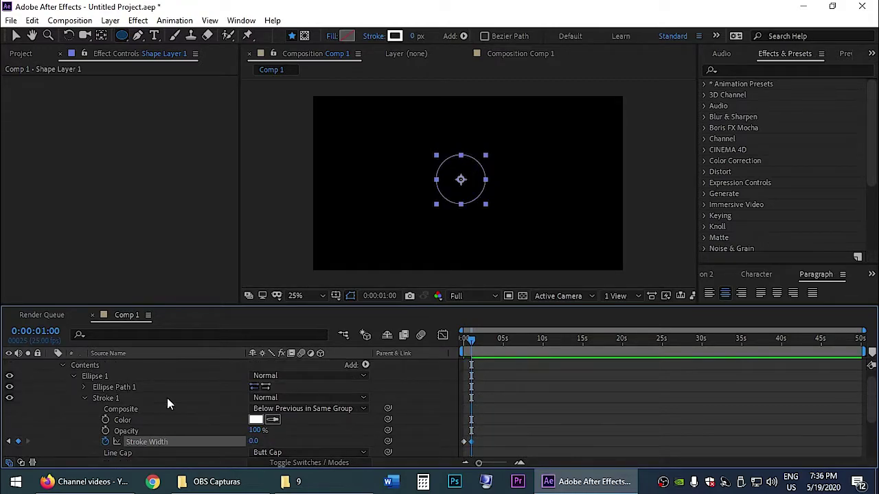
scroll(167, 397, down, 1)
scroll(167, 397, down, 1)
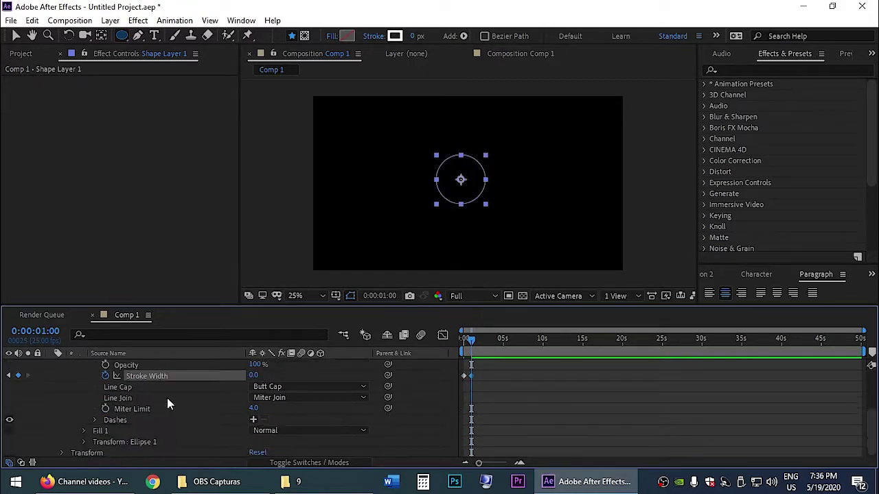
scroll(167, 397, up, 3)
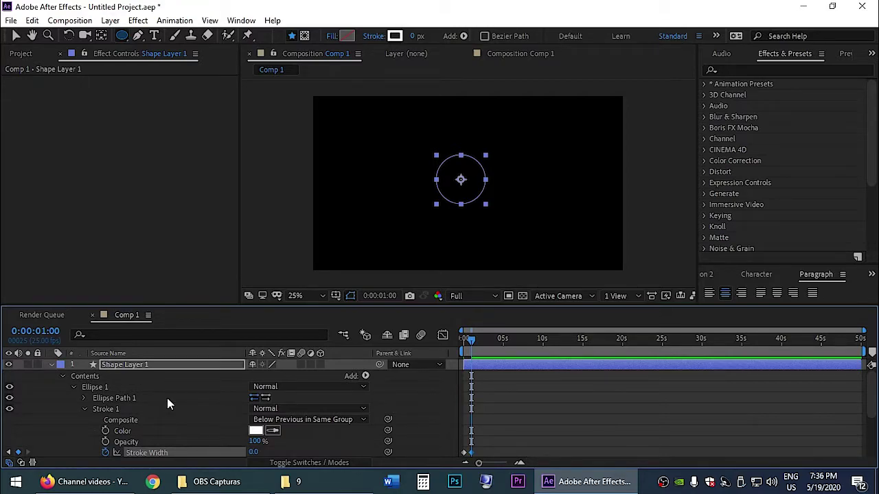
Step: Show only the keyframed Stroke Width together with Scale, and keyframe the layer's Scale at 100% at 0:00:01:00
key(u)
drag(479, 463, 496, 464)
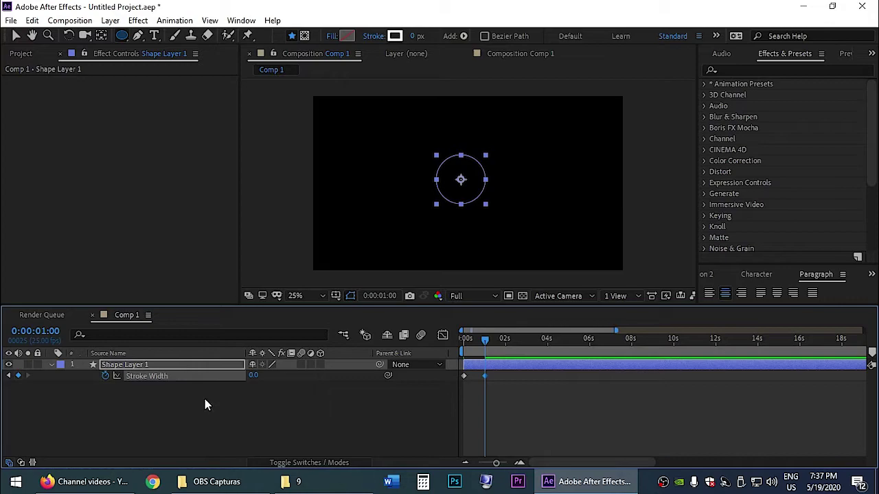
key(shift+s)
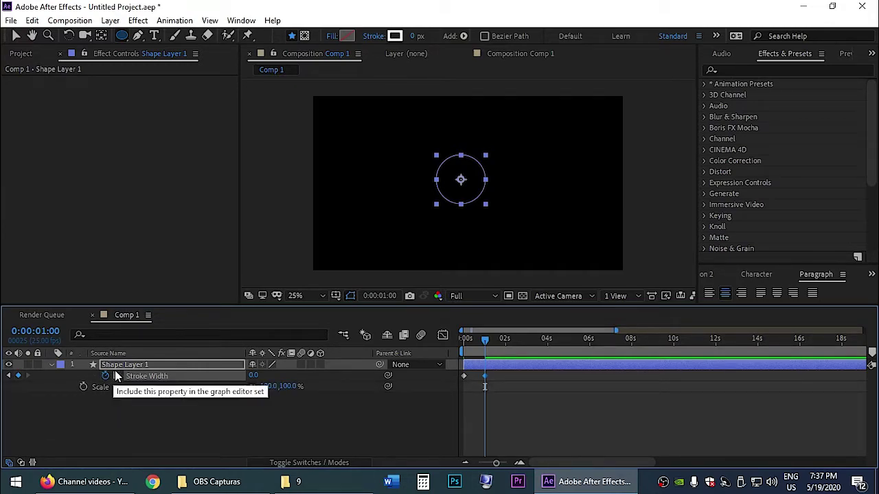
click(83, 387)
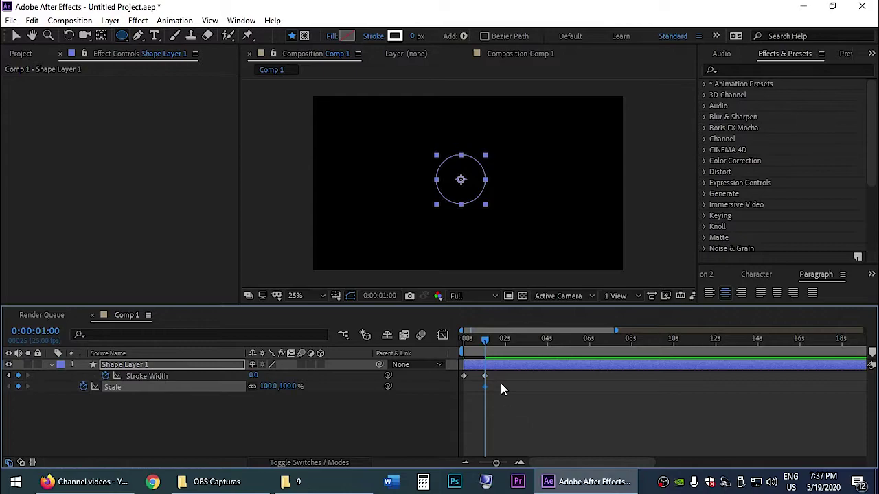
Step: Keyframe the circle layer's Scale at 0% at 0:00:00:00 and return to its Scale keyframe at 0:00:01:00
click(465, 345)
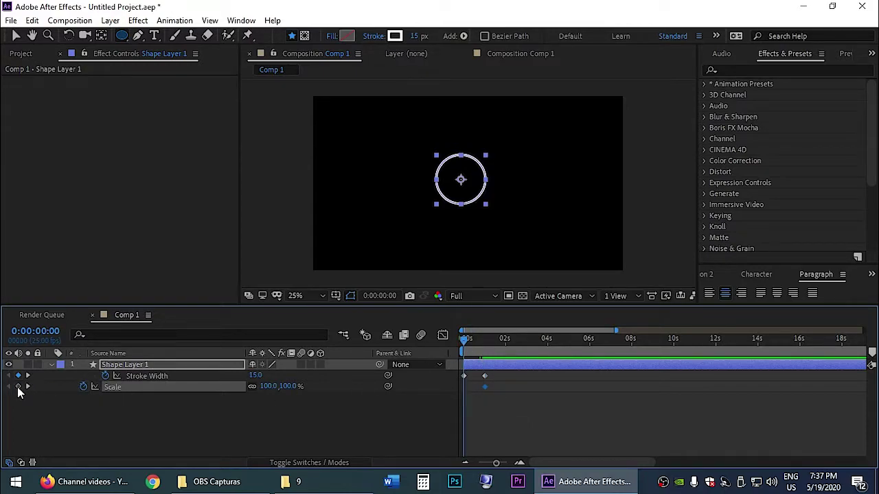
click(99, 415)
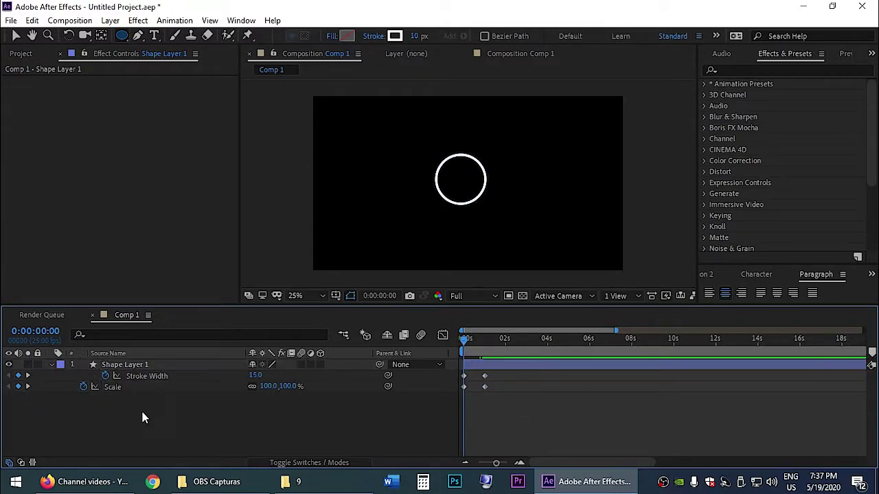
click(268, 386)
text(0)
key(Return)
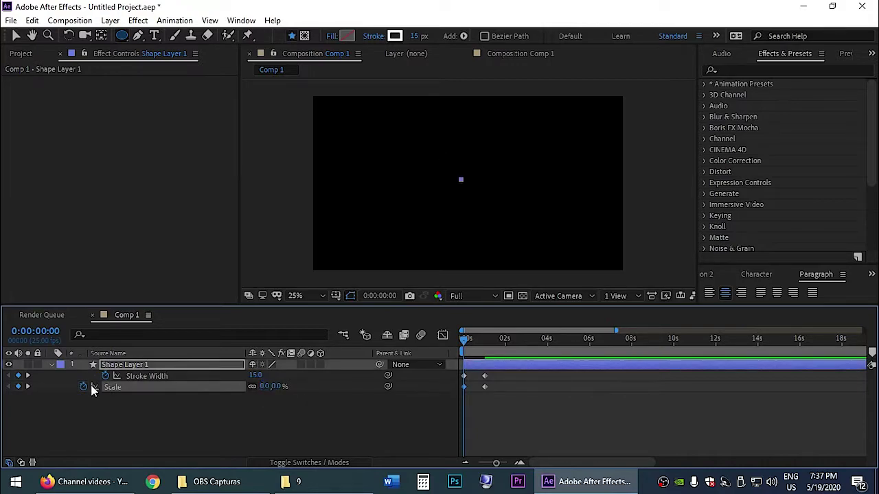
click(28, 387)
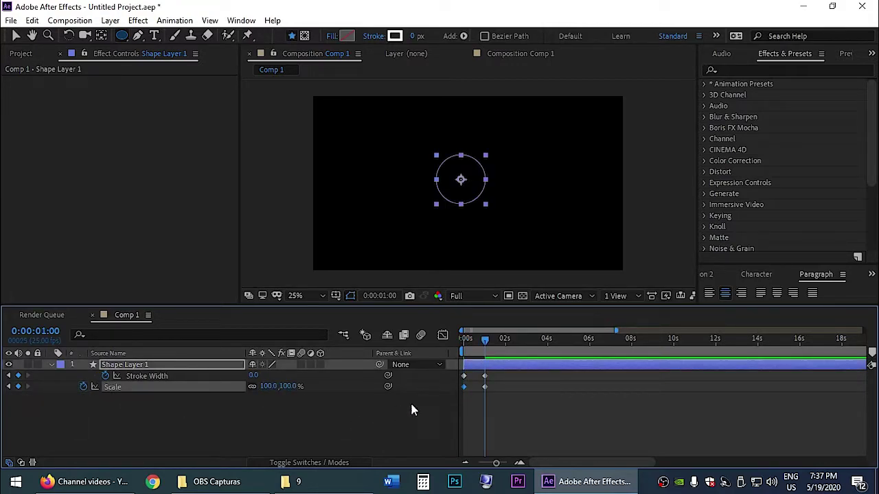
Step: Apply Easy Ease to all Stroke Width and Scale keyframes and preview the circle animation from the start
mouse_move(502, 382)
mouse_down()
mouse_move(473, 378)
mouse_move(456, 388)
mouse_up()
key(F9)
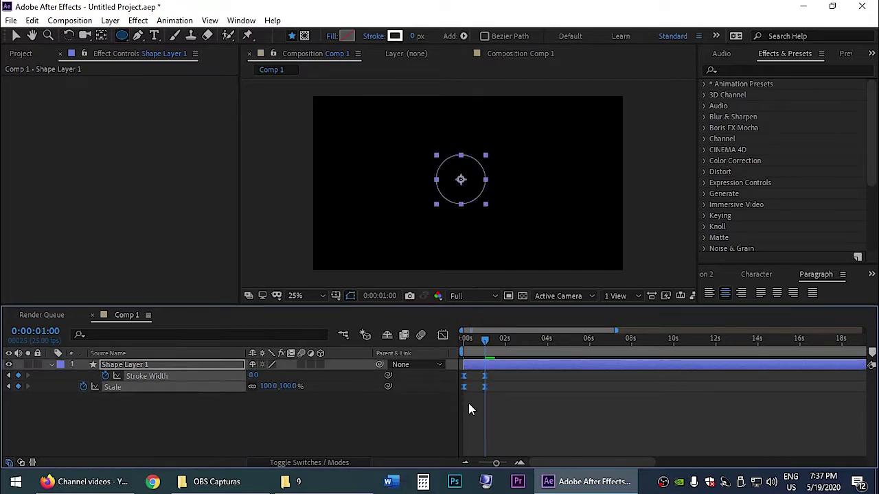
click(448, 344)
key(Home)
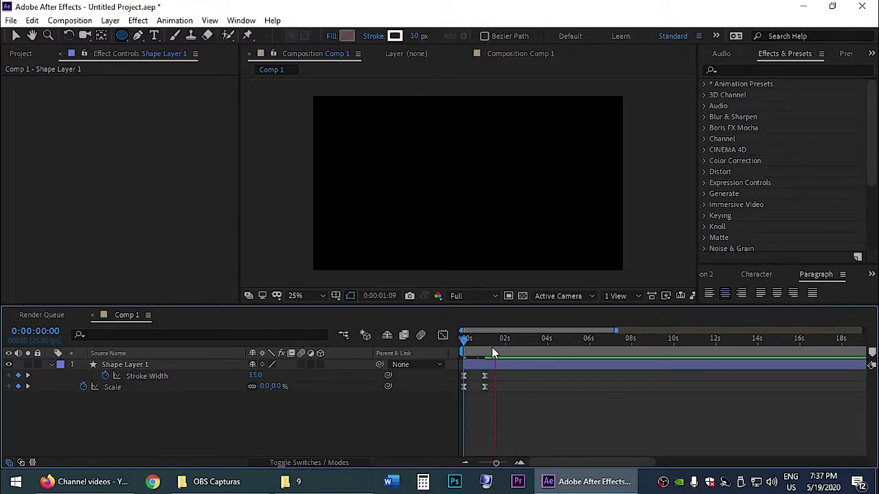
Step: Preview the circle animation and shift the ending Stroke Width and Scale keyframes to 0:00:01:24
key(space)
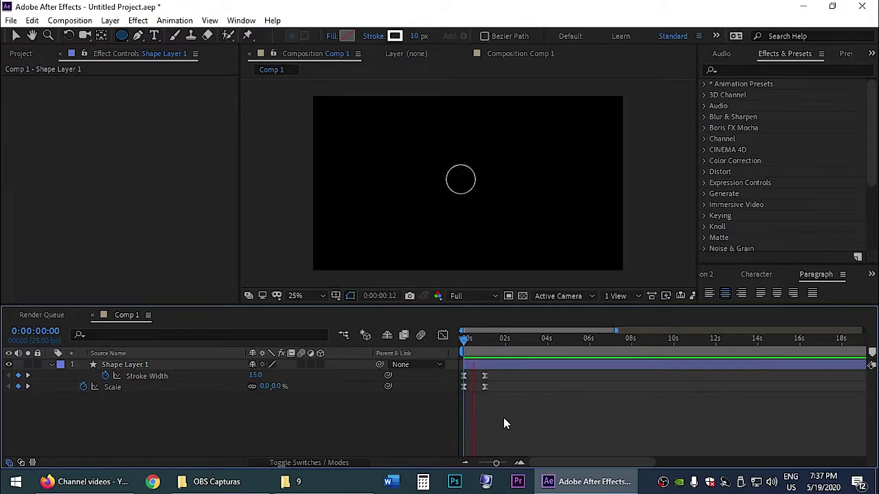
key(space)
drag(496, 398, 502, 379)
click(509, 440)
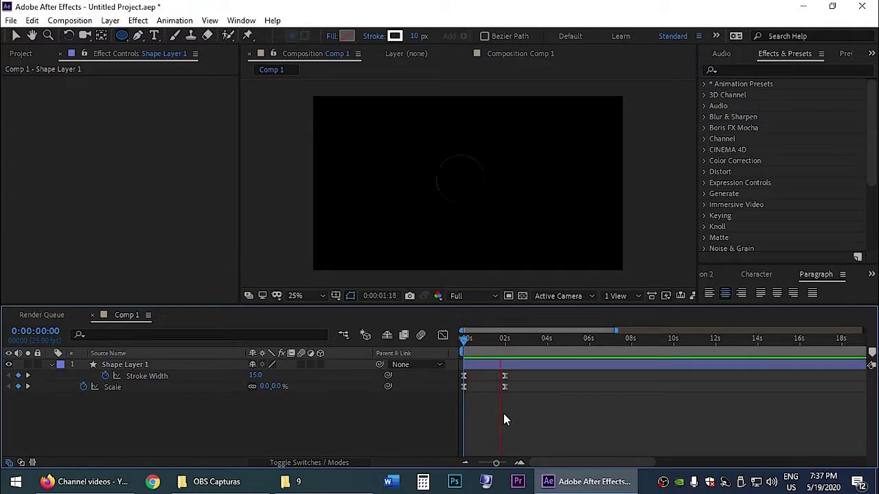
Step: Set the circle's ending Scale keyframe to 70%
click(503, 340)
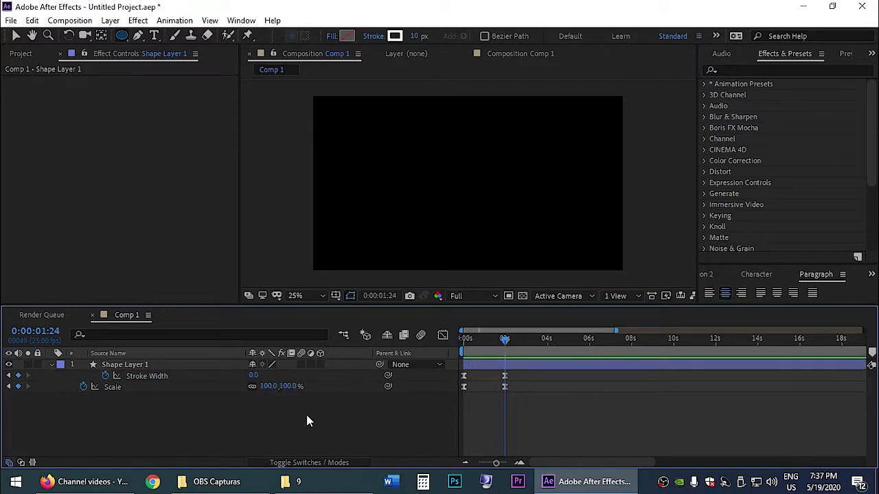
click(269, 386)
text(0)
key(Return)
Step: Preview the animation, shift the ending Stroke Width and Scale keyframes to about 0:00:01:11, and return to the start
key(Home)
click(623, 439)
key(space)
click(493, 340)
drag(489, 340, 456, 349)
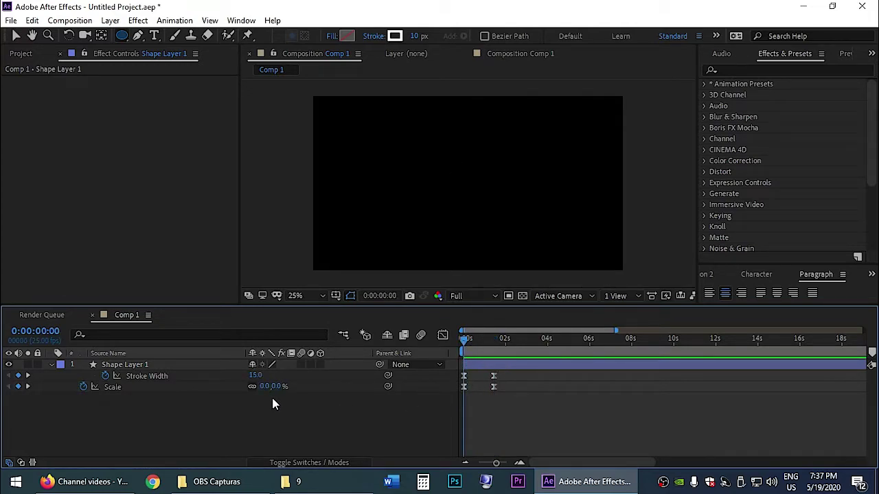
Step: Set the circle's starting Stroke Width keyframe to 30 and preview the animation
click(251, 375)
text(30)
key(Return)
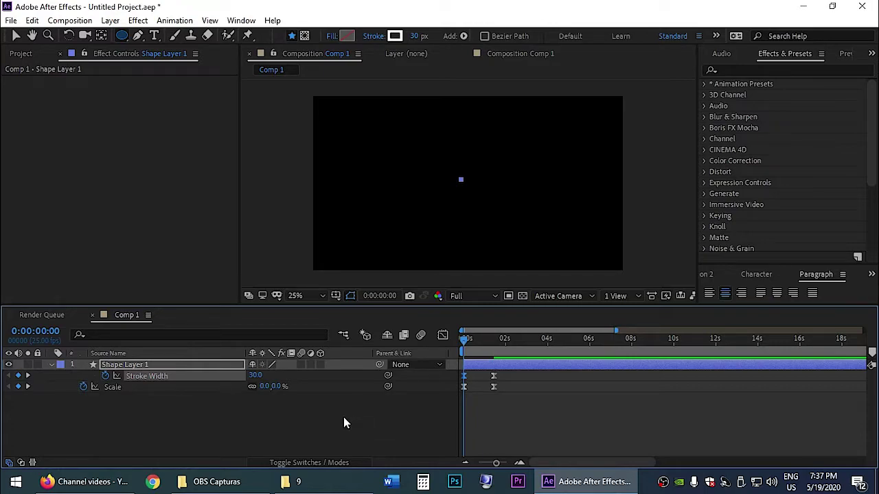
click(355, 420)
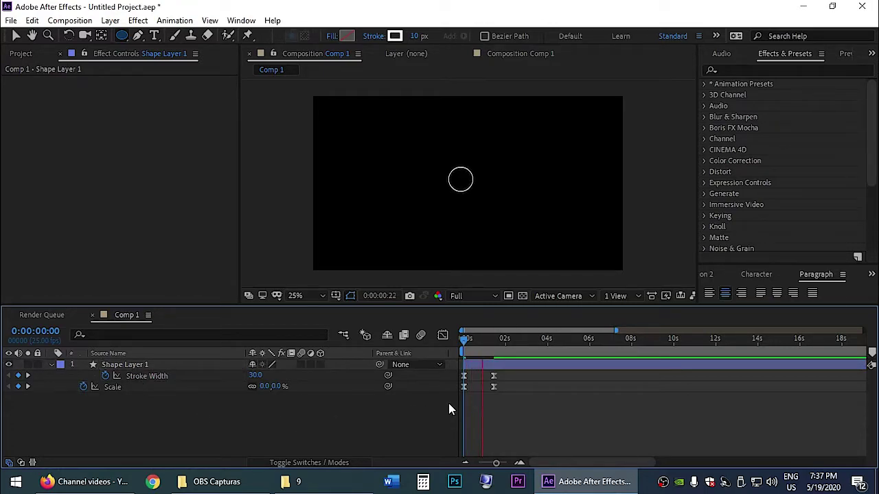
click(461, 349)
drag(462, 349, 517, 369)
key(space)
key(space)
Step: Duplicate the circle layer, placing the copy at Position 1243, 653 and starting it slightly after the original
click(499, 365)
key(ctrl+d)
key(p)
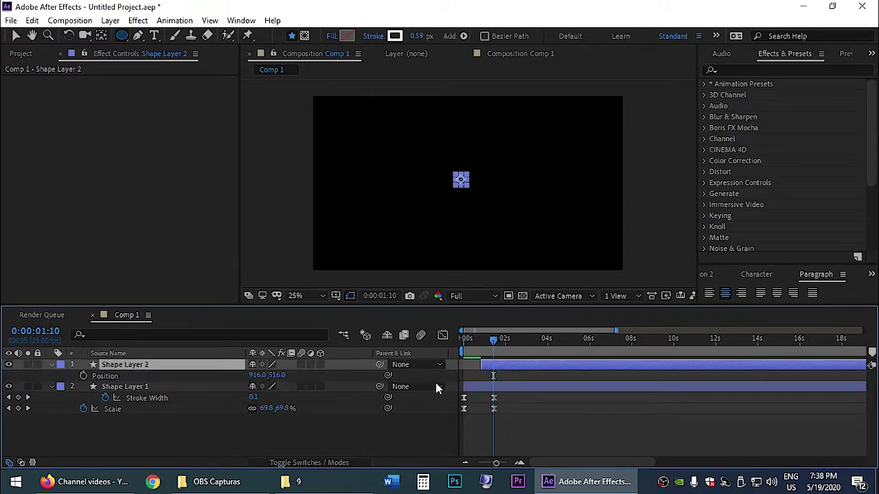
drag(260, 375, 377, 380)
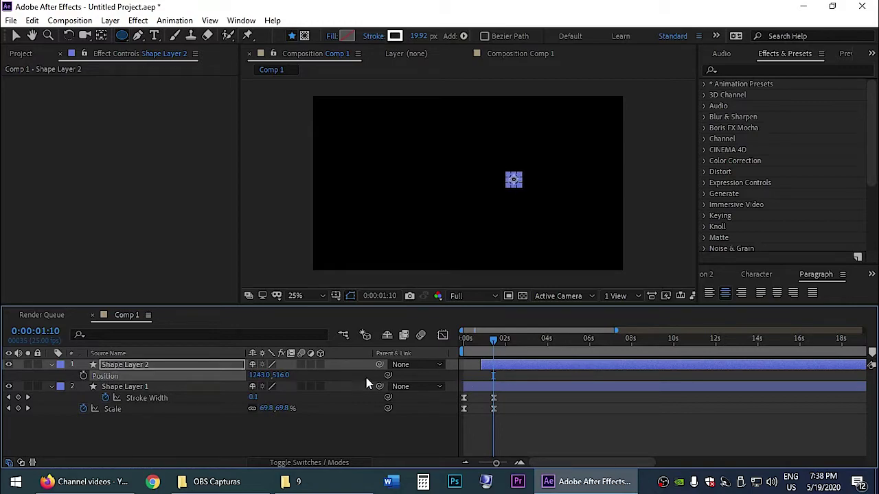
drag(278, 375, 481, 380)
click(504, 362)
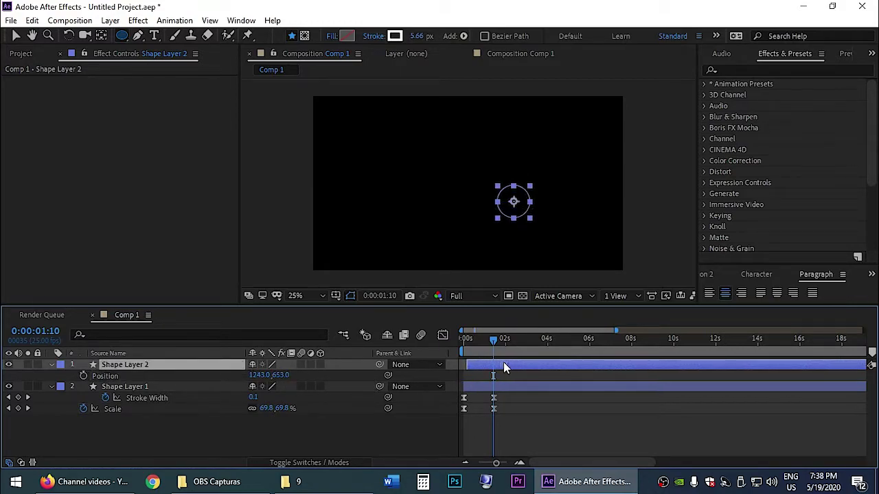
Step: Duplicate the second circle layer, start the copy slightly later, and move it to the lower-left area of the frame
key(ctrl+d)
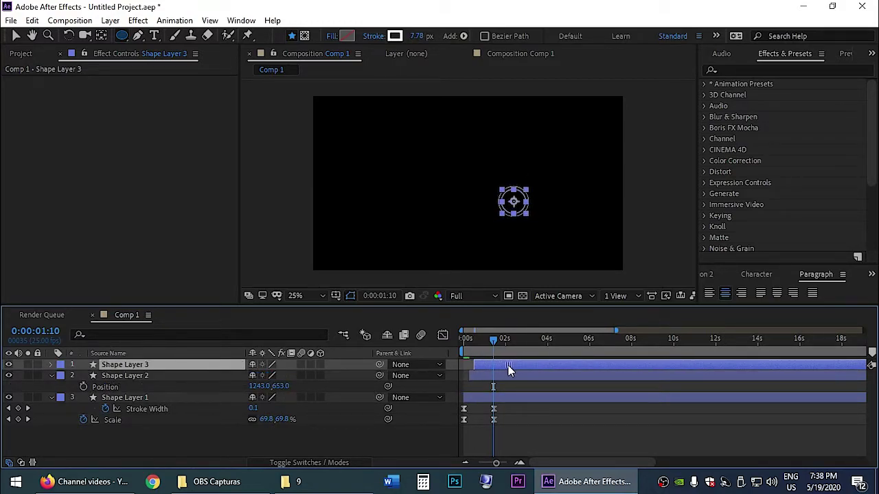
key(v)
click(517, 201)
drag(517, 200, 391, 235)
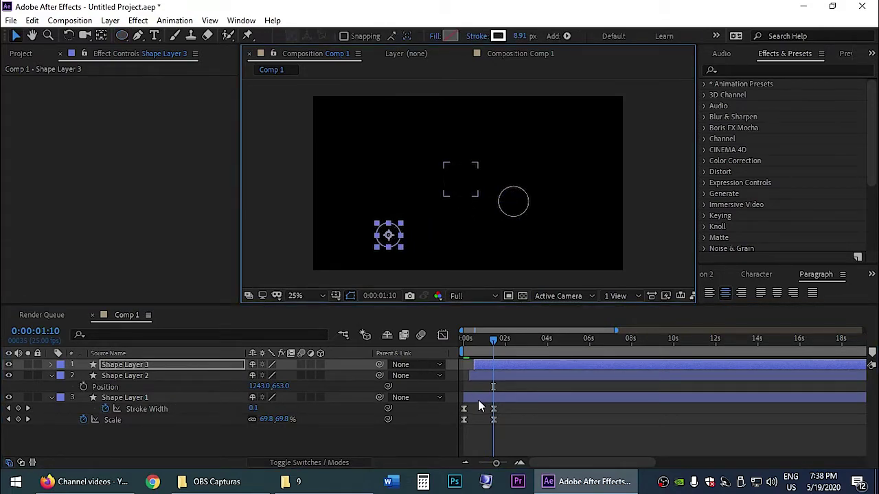
Step: Set the third circle's ending Scale keyframe to 30% and preview the animation from the start
key(s)
click(28, 376)
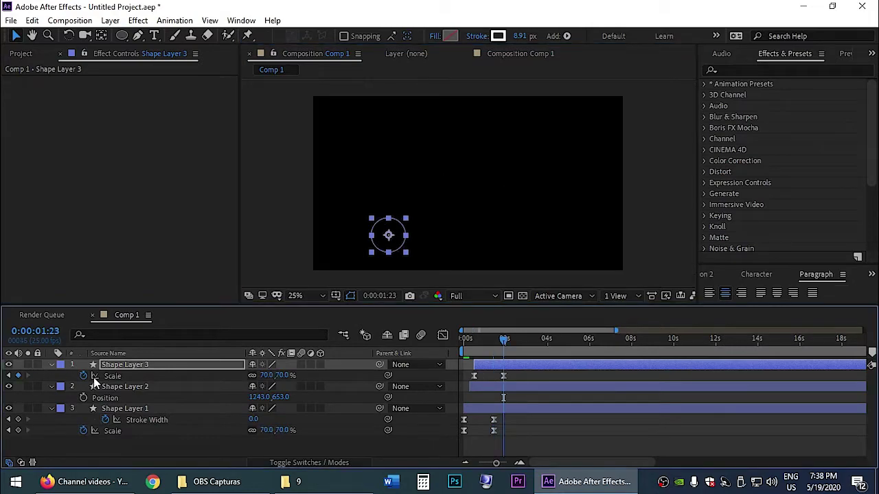
click(270, 375)
text(12.5)
key(Return)
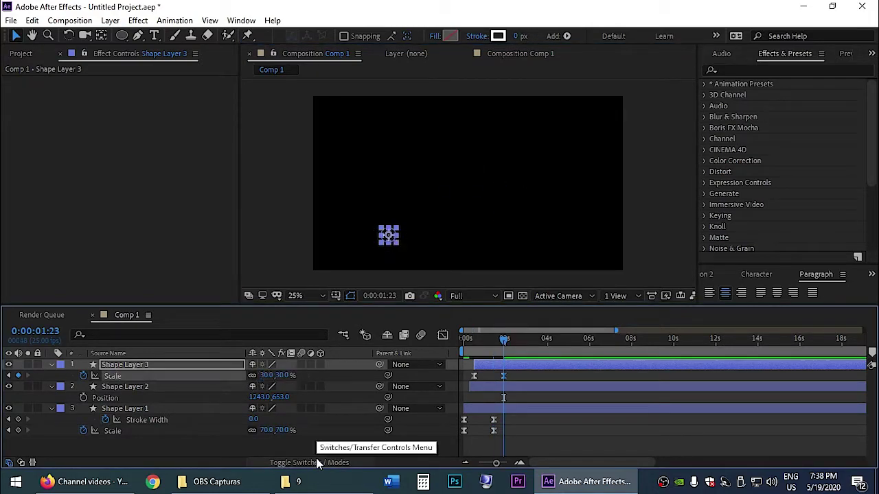
click(484, 340)
key(space)
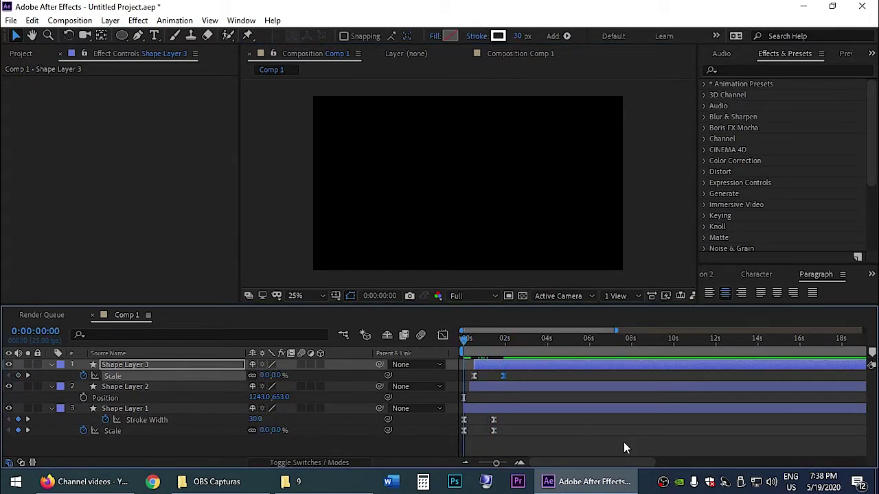
key(space)
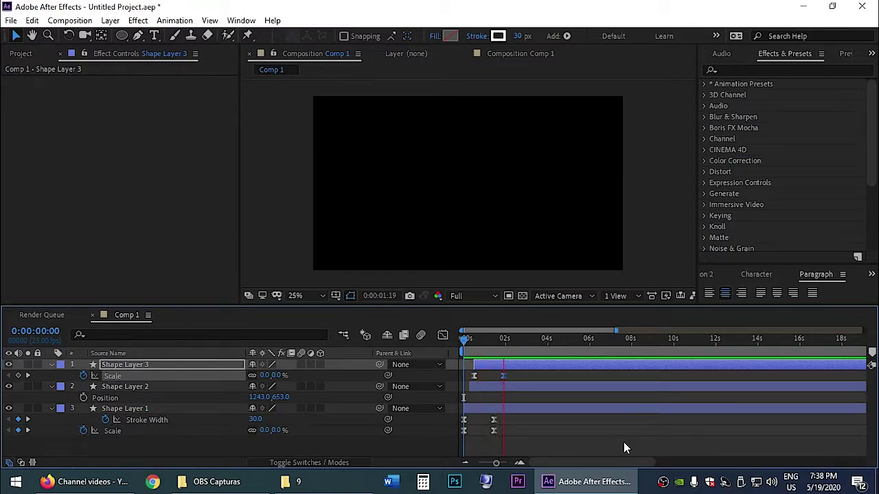
Step: Duplicate all three circle layers and spread the copies, placing the copy of the original circle near the frame's upper-left corner
click(486, 407)
ctrl+click(493, 387)
ctrl+click(497, 364)
key(ctrl+d)
drag(163, 397, 164, 371)
drag(464, 186, 372, 137)
click(552, 232)
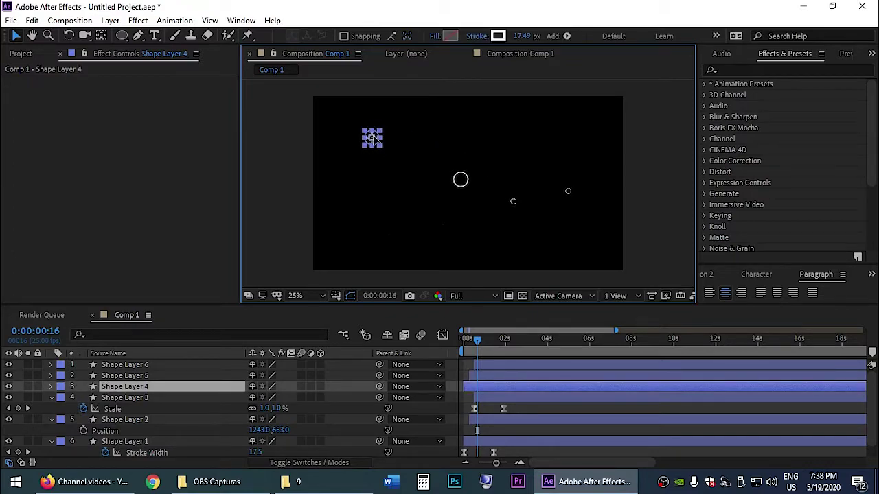
Step: Set the upper-left circle's ending Scale keyframe to 120% at 0:00:01:11 and preview the animation from the start
click(98, 387)
key(u)
click(27, 398)
click(266, 397)
text(120)
key(Return)
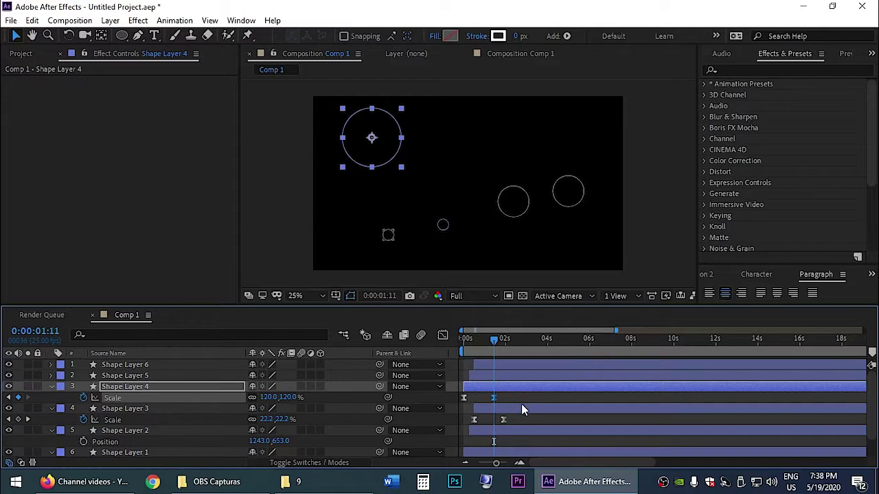
key(ctrl+shift+a)
key(Home)
key(space)
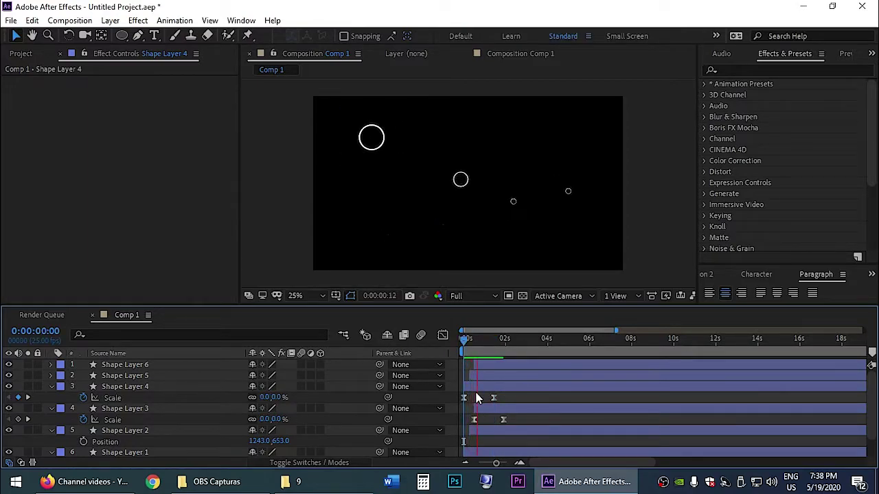
Step: Shift the two topmost circle copies later in time, with the top one's ending keyframes at 0:00:02:09, and preview
click(472, 344)
mouse_move(503, 363)
mouse_down()
mouse_move(511, 367)
mouse_move(495, 353)
mouse_move(513, 357)
mouse_up()
key(space)
key(space)
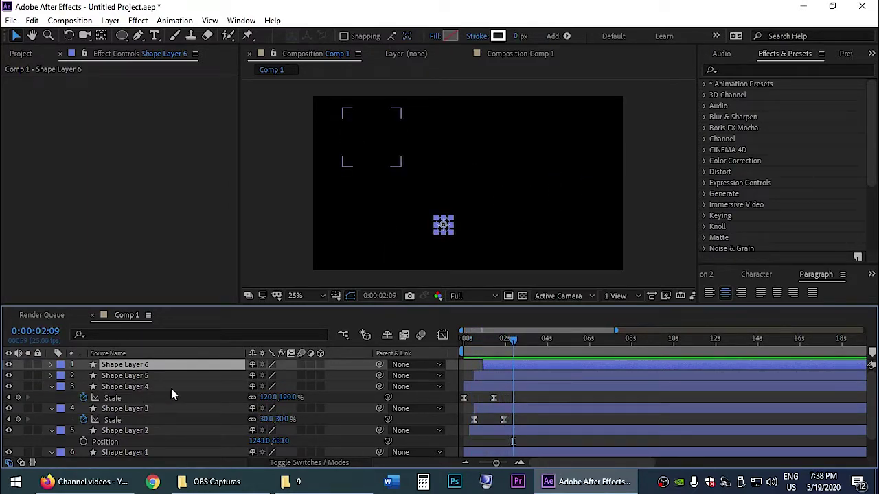
Step: Reveal the keyframed properties of all circle layers, and collapse every layer again
key(F2)
key(u)
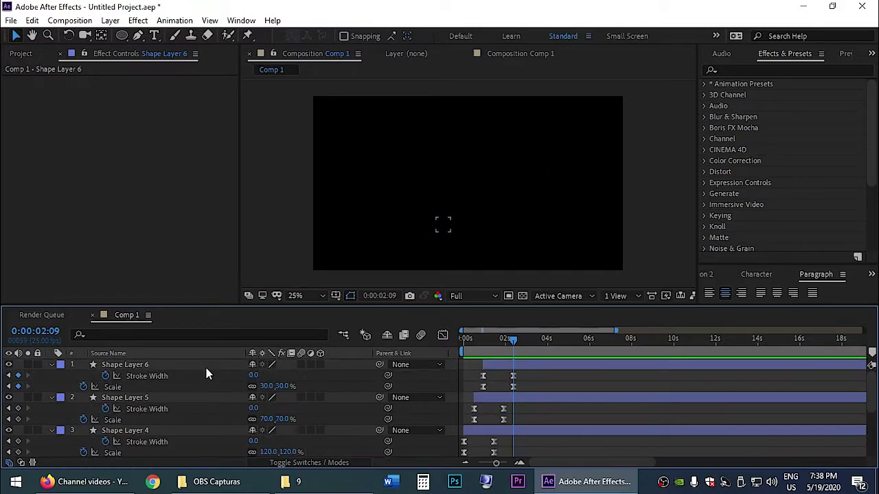
click(206, 368)
key(u)
key(u)
key(u)
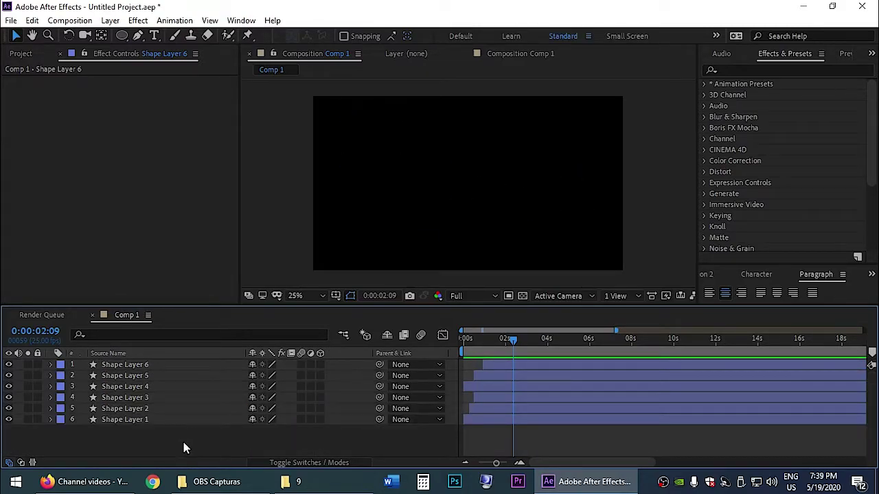
Step: Draw a new unfilled circle with a 10 px stroke near the frame's center and add Trim Paths to it
key(q)
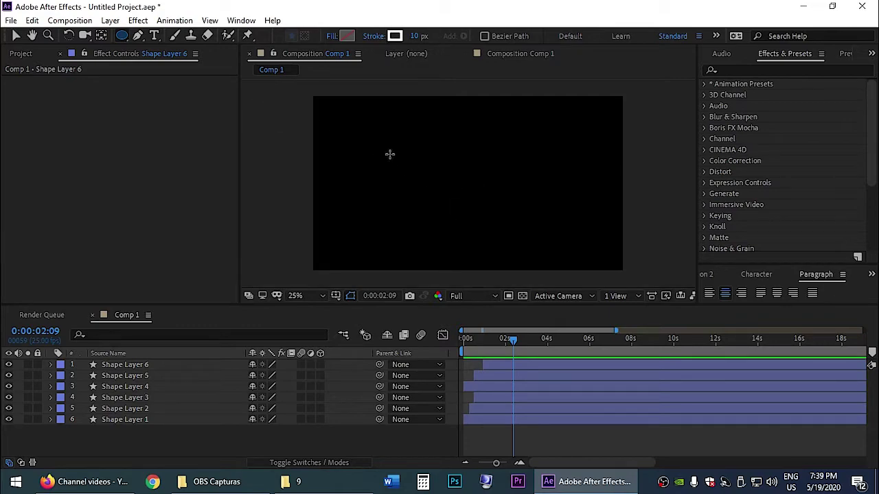
drag(469, 191, 490, 212)
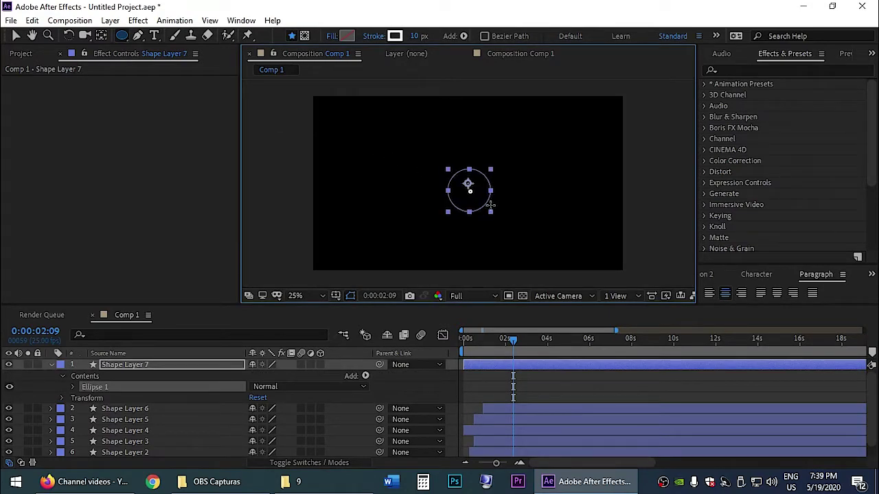
click(365, 377)
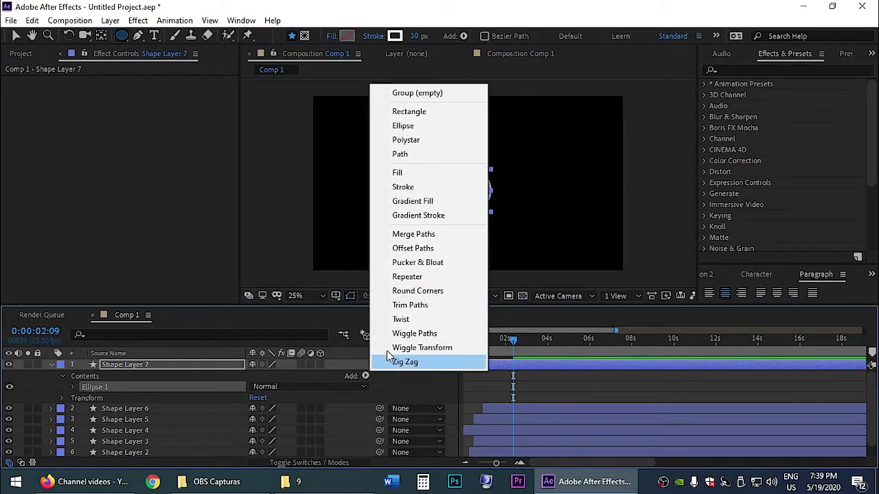
click(412, 305)
click(84, 409)
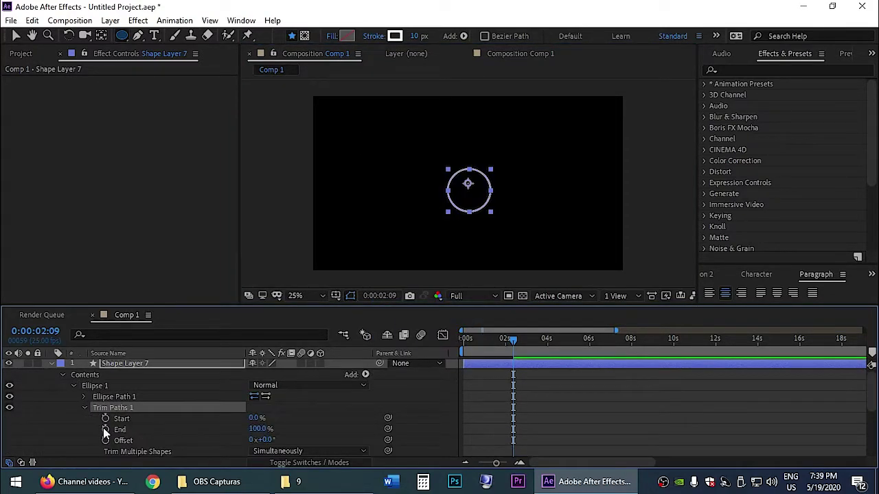
Step: Keyframe the new circle's Trim Paths End at 0% at 0:00:00:00 and 52% at 0:00:01:00
drag(504, 341, 465, 340)
click(105, 429)
drag(255, 429, 184, 421)
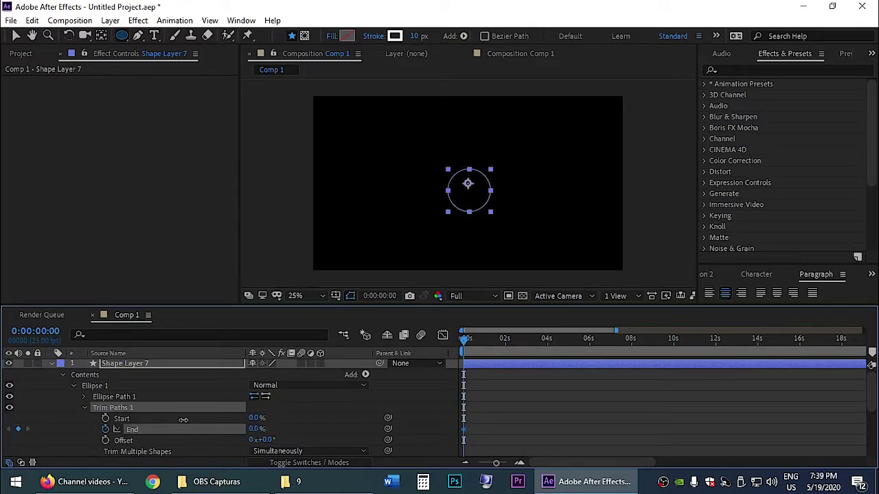
drag(464, 340, 487, 347)
text(52)
key(Return)
scroll(569, 402, up, 3)
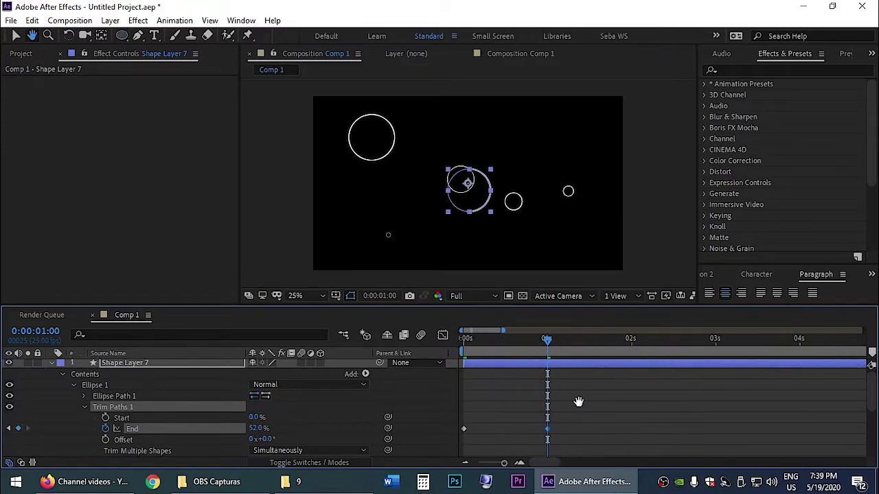
Step: Keyframe Trim Paths Start at 0% at 0:00:00:05 and 100% at 0:00:01:05, and apply Easy Ease to all Start and End keyframes
drag(543, 340, 481, 343)
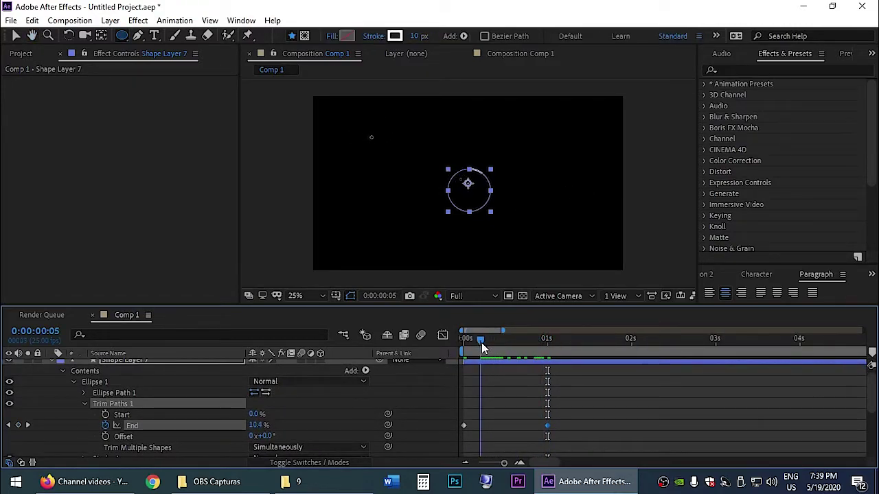
click(105, 414)
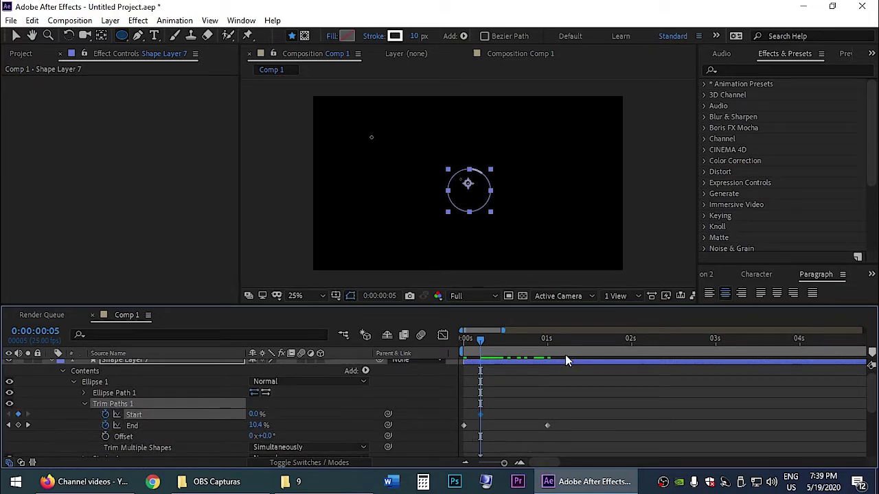
drag(522, 343, 564, 340)
drag(256, 414, 350, 413)
drag(597, 412, 447, 449)
click(294, 436)
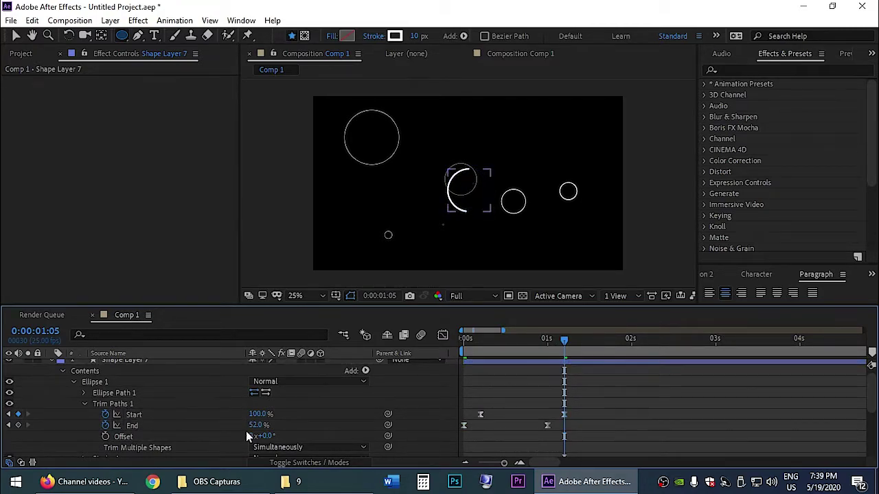
Step: Set the Trim Paths End keyframe at 0:00:01:00 to 100% and preview the circle's stroke animation
key(j)
drag(258, 426, 294, 426)
click(618, 389)
key(space)
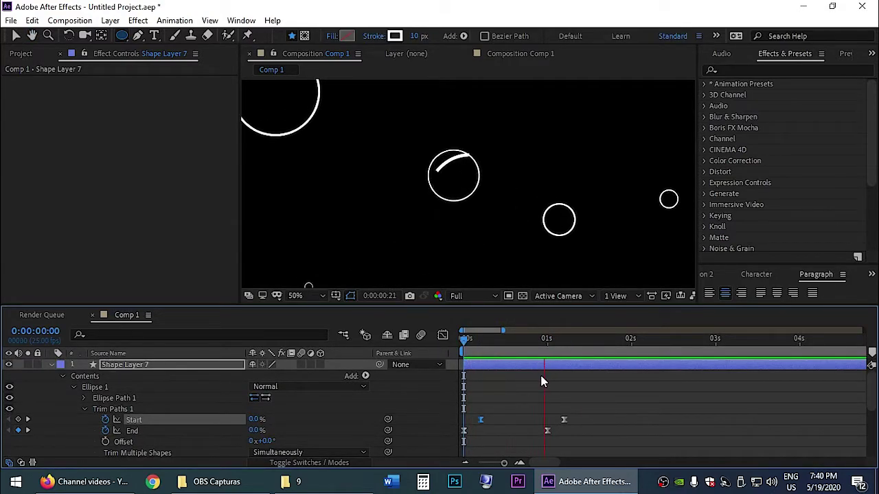
key(space)
Step: Center the anchor point of Shape Layer 7 on its circle
click(141, 366)
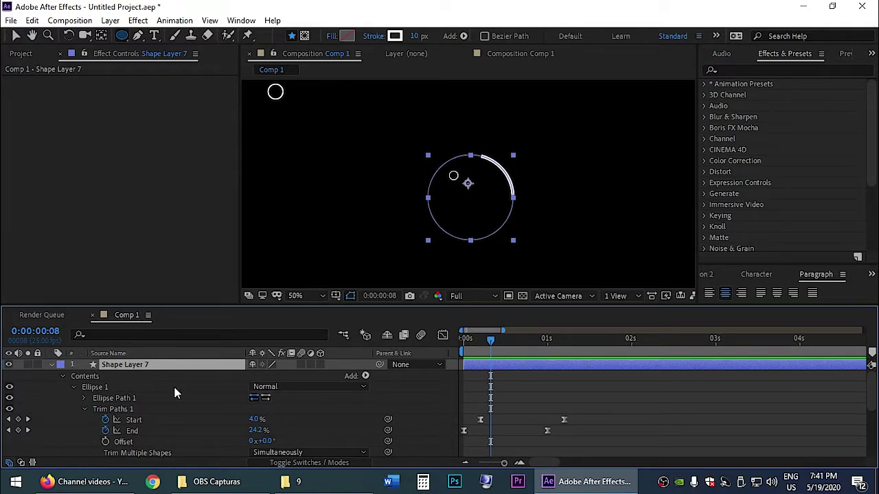
click(101, 35)
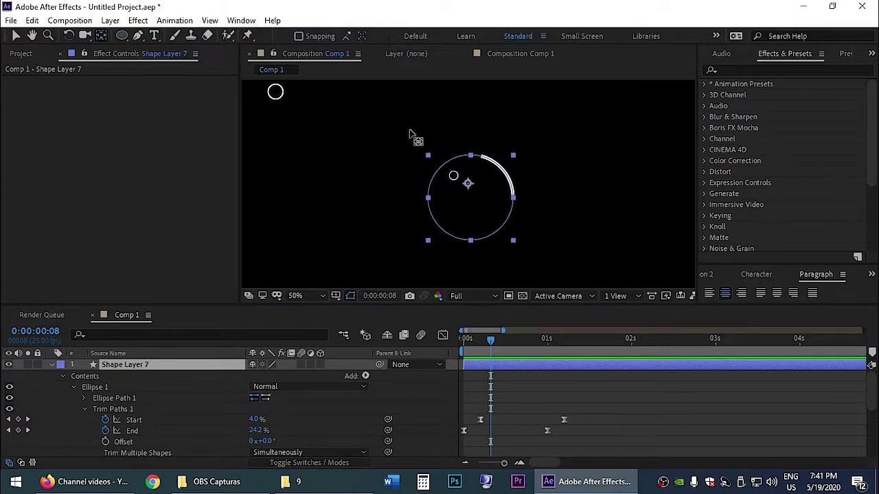
drag(467, 184, 470, 201)
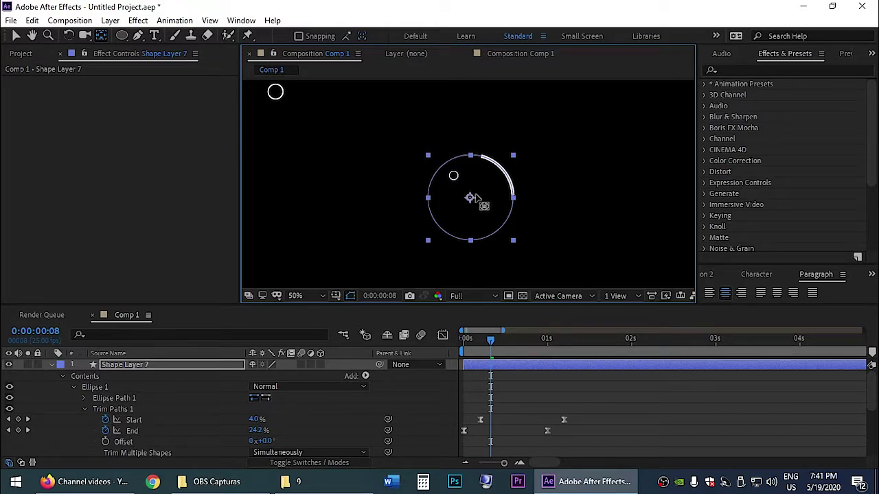
key(ctrl+z)
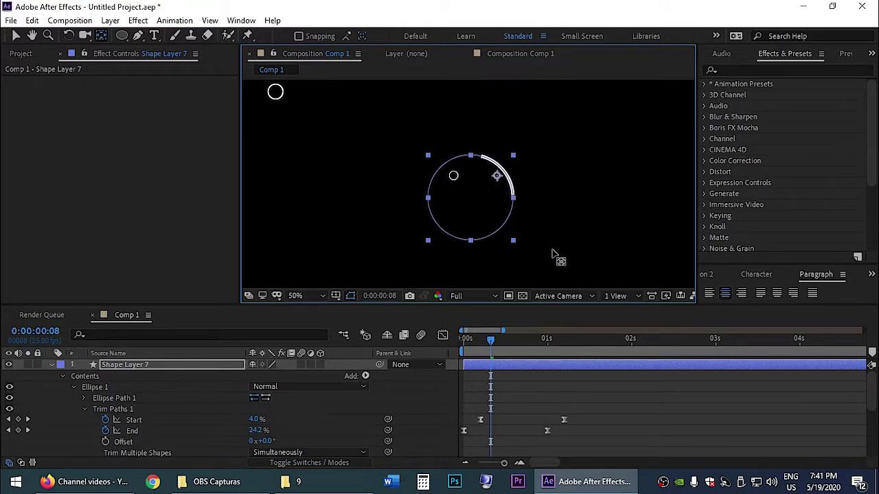
key(ctrl+alt+Home)
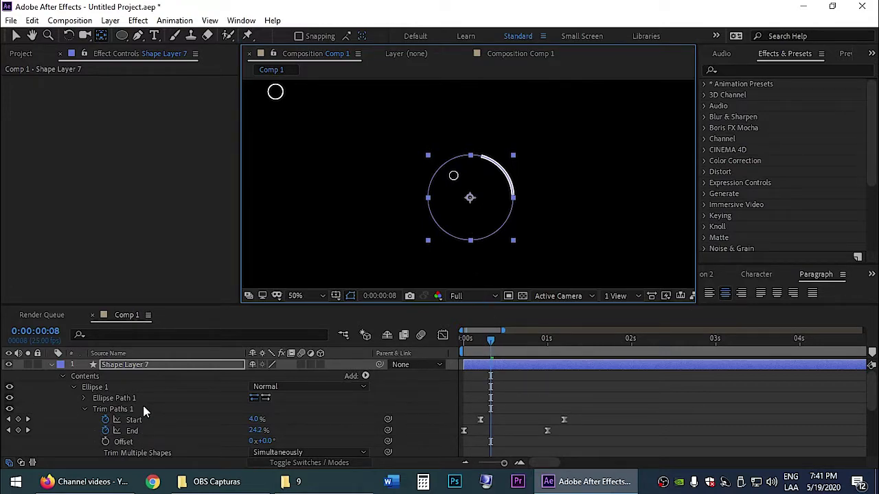
Step: Duplicate Shape Layer 7, set the copy's Rotation to 177°, and preview the two opposing arcs from the start
click(130, 365)
key(ctrl+d)
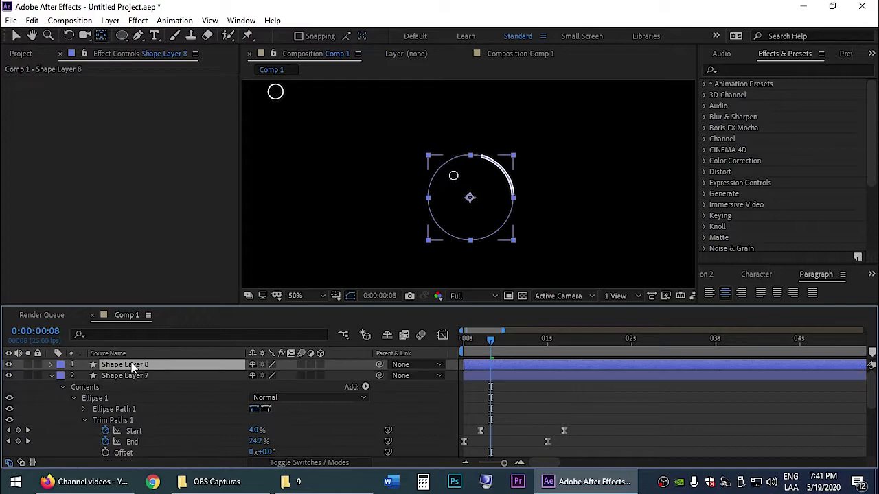
key(r)
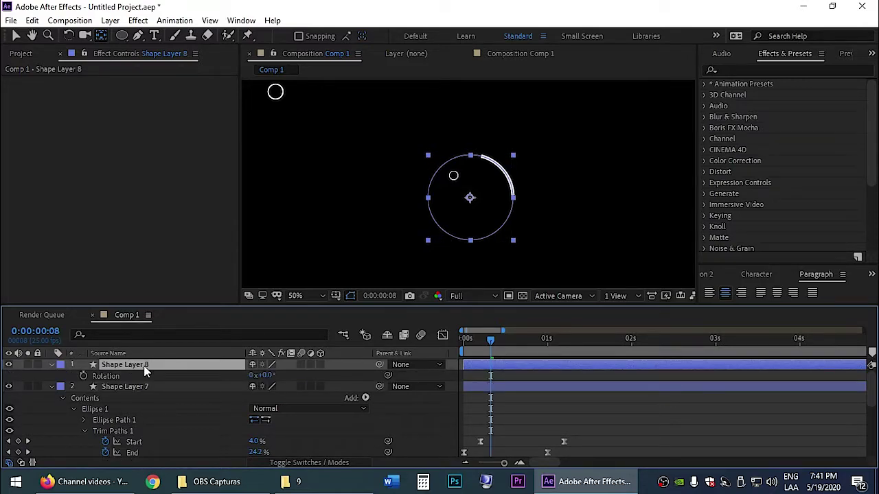
drag(268, 376, 382, 375)
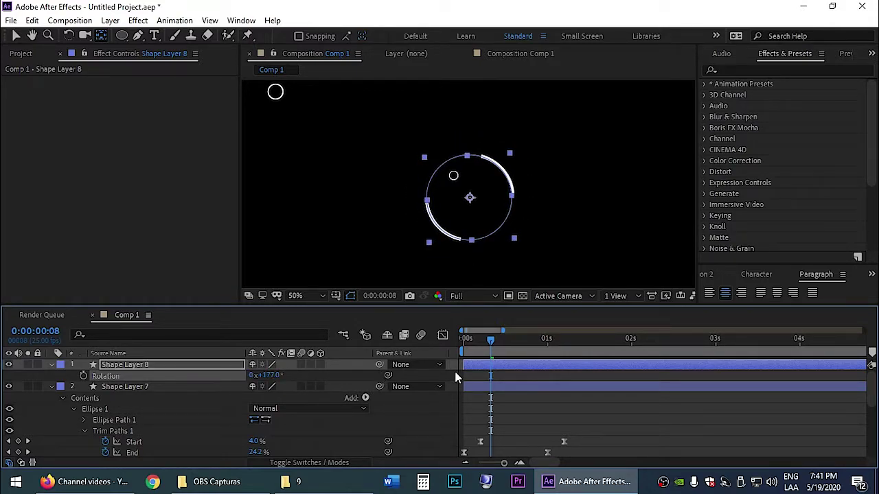
click(588, 419)
drag(491, 348, 426, 357)
key(space)
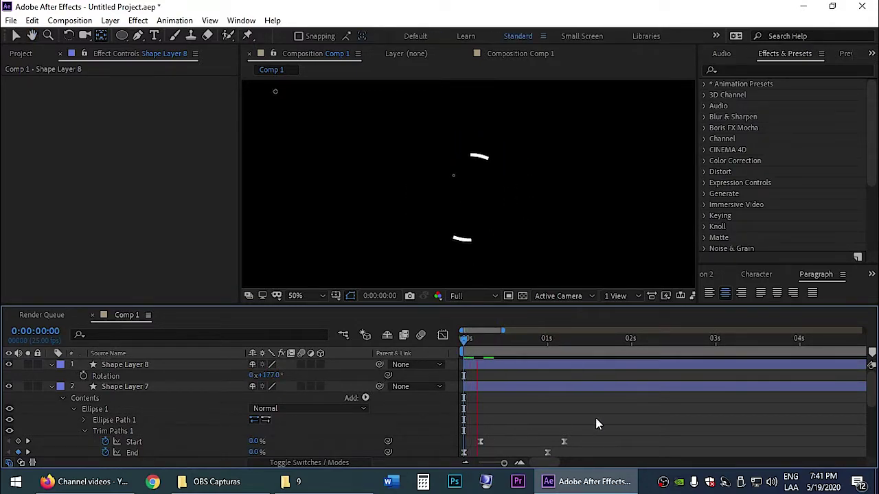
Step: Duplicate both arc layers, Shape Layer 7 and Shape Layer 8, and set the Scale of the two copies to 81%
drag(480, 341, 496, 354)
click(97, 365)
click(115, 388)
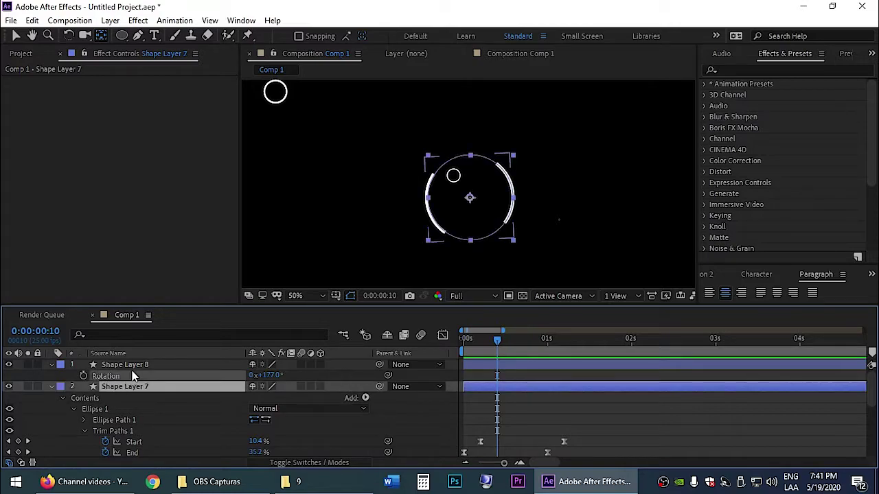
ctrl+click(131, 365)
click(127, 387)
ctrl+click(130, 366)
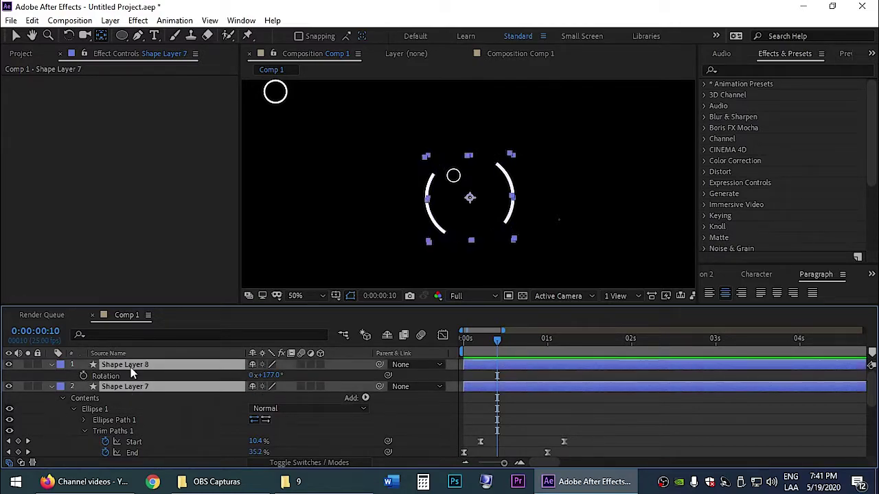
key(ctrl+d)
drag(128, 398, 144, 377)
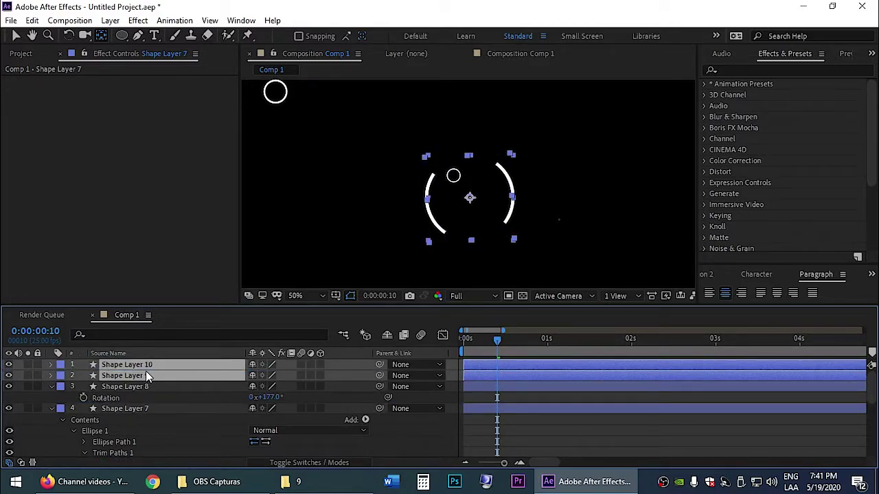
key(s)
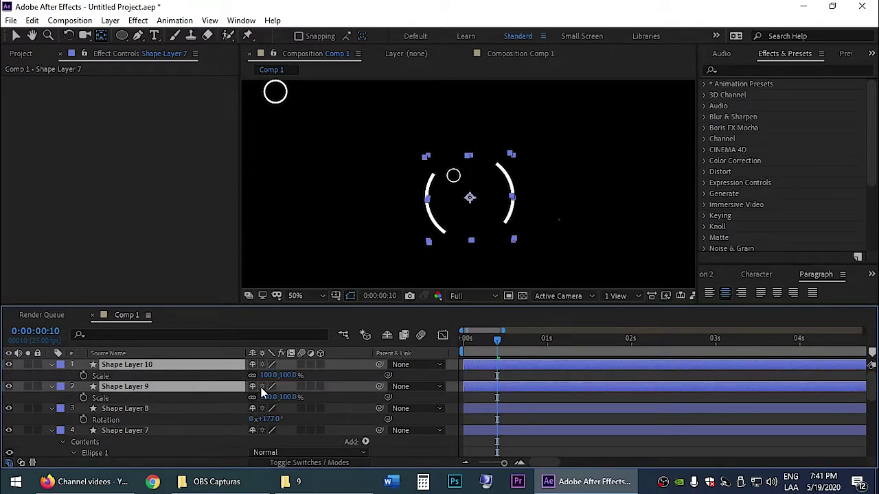
drag(268, 382, 252, 377)
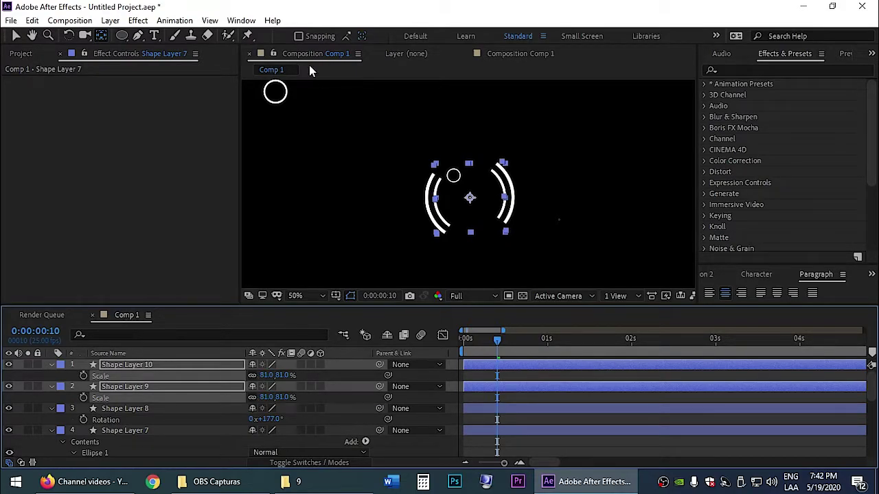
Step: Set the stroke of the two inner arc layers to 4 px, start them about one frame later, and preview
click(14, 35)
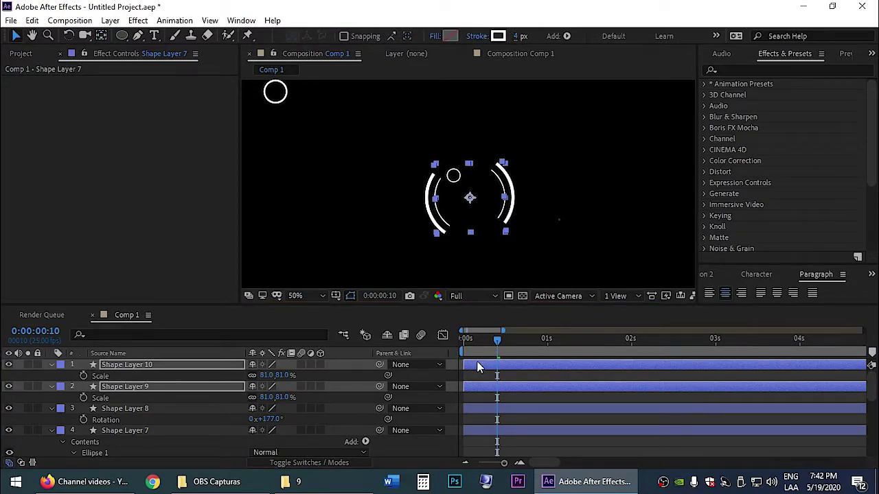
drag(479, 367, 483, 368)
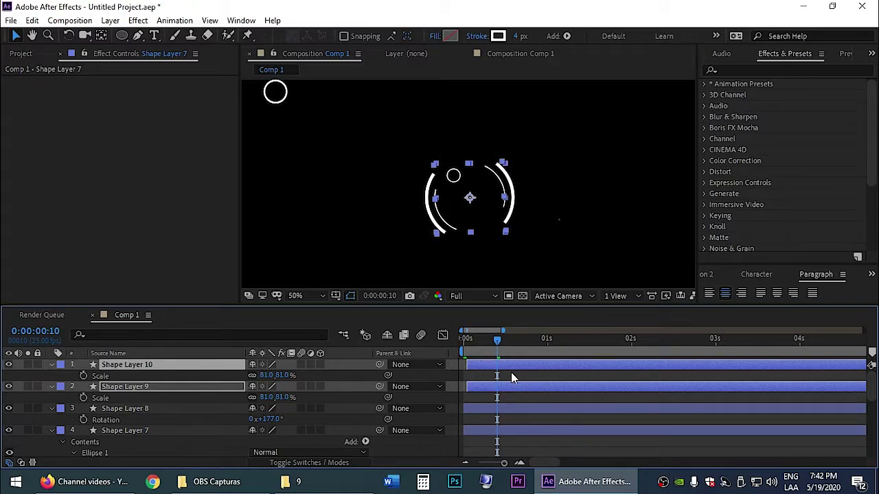
click(470, 343)
key(space)
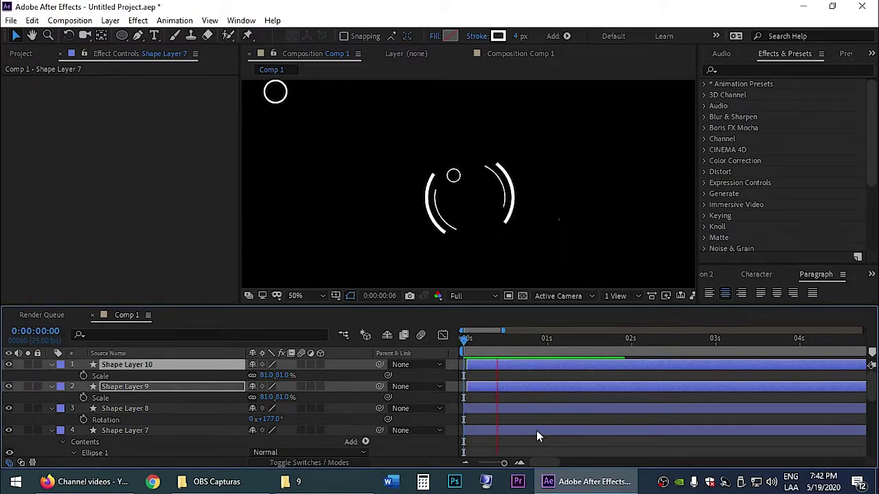
key(space)
Step: Delay the two inner arc layers to start at 0:00:00:03 and preview the offset animation
drag(480, 364, 486, 369)
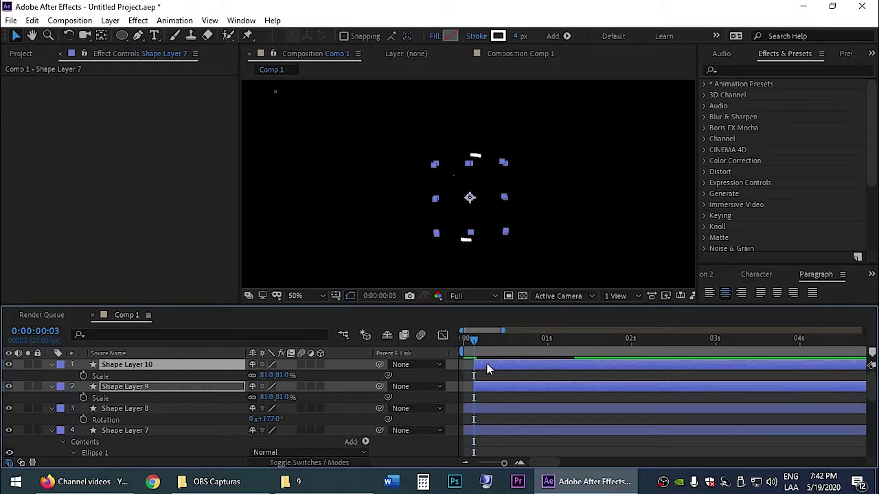
key(Home)
key(space)
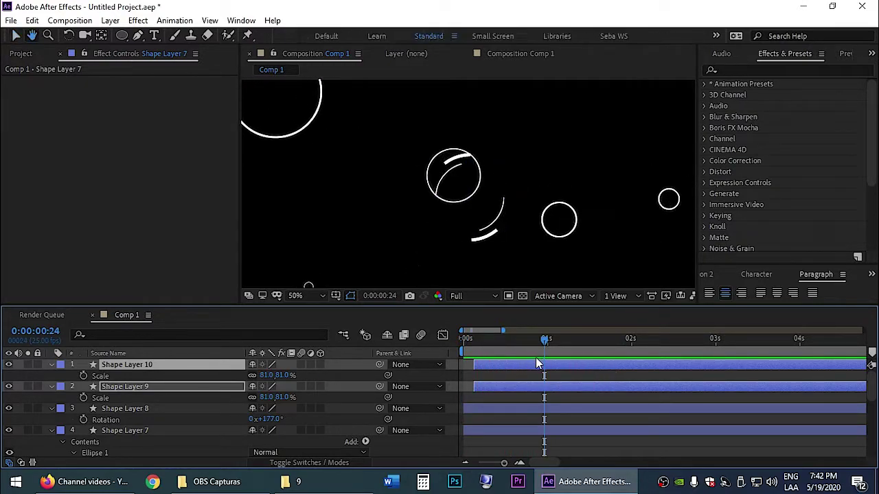
key(space)
click(554, 374)
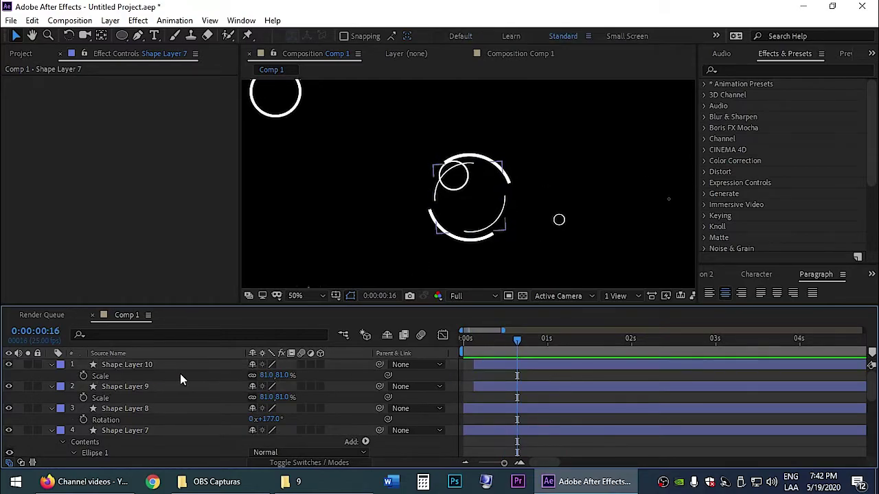
Step: Collapse the four arc layers' properties and pre-compose Shape Layers 7 to 10 as AnimacionCirculos
click(50, 365)
click(51, 375)
click(50, 386)
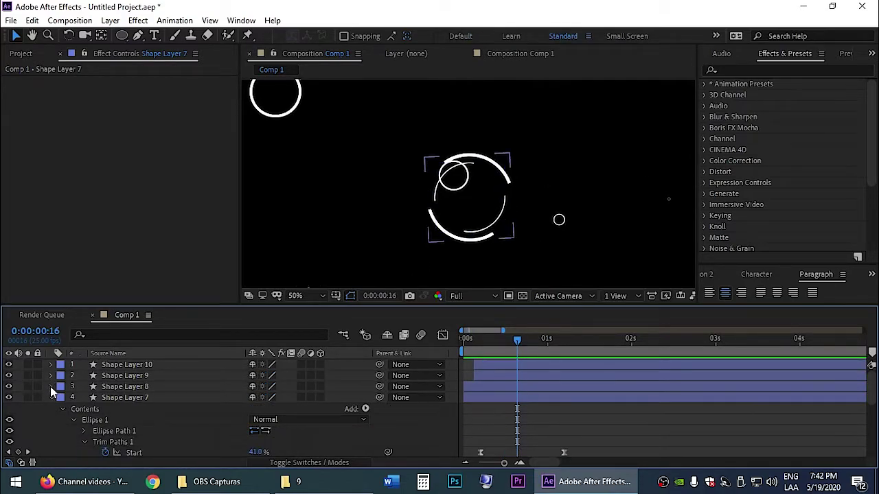
click(50, 398)
click(151, 364)
shift+click(135, 393)
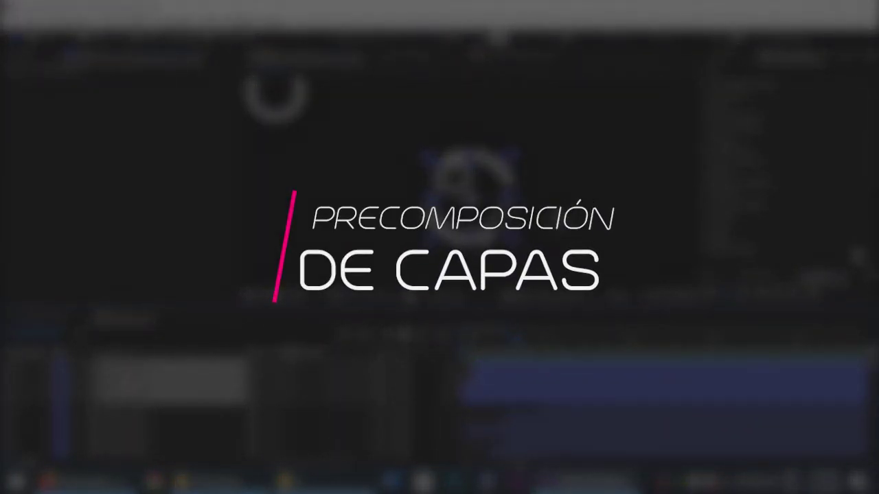
right_click(134, 393)
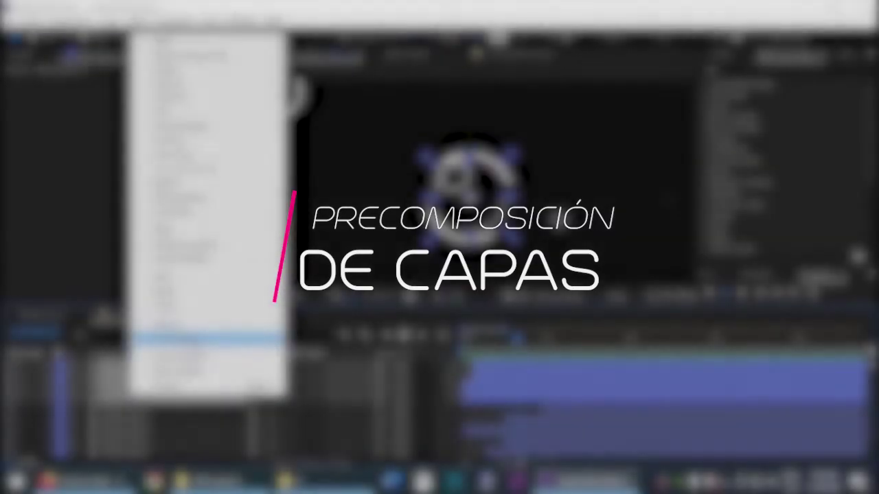
click(195, 339)
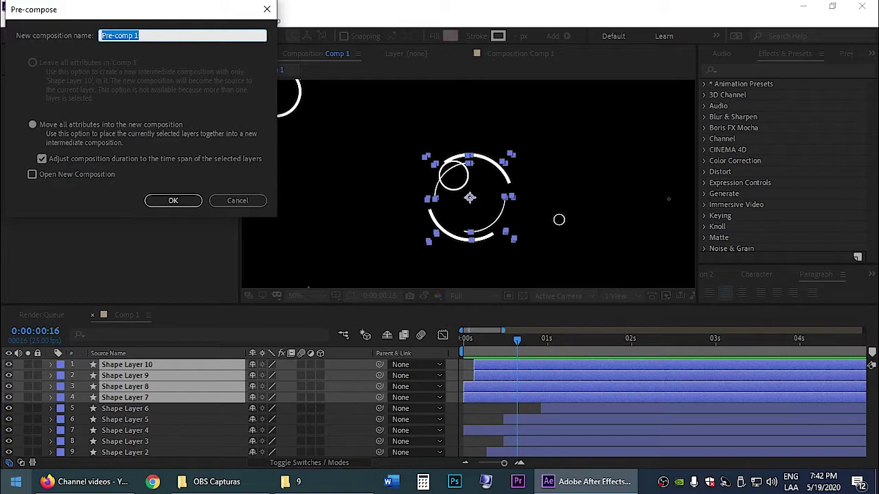
text(AnimacionCirculos)
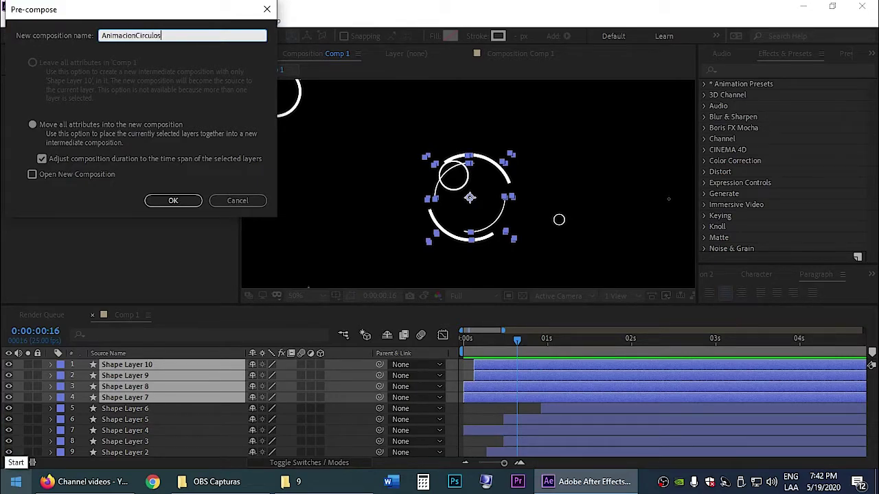
key(Return)
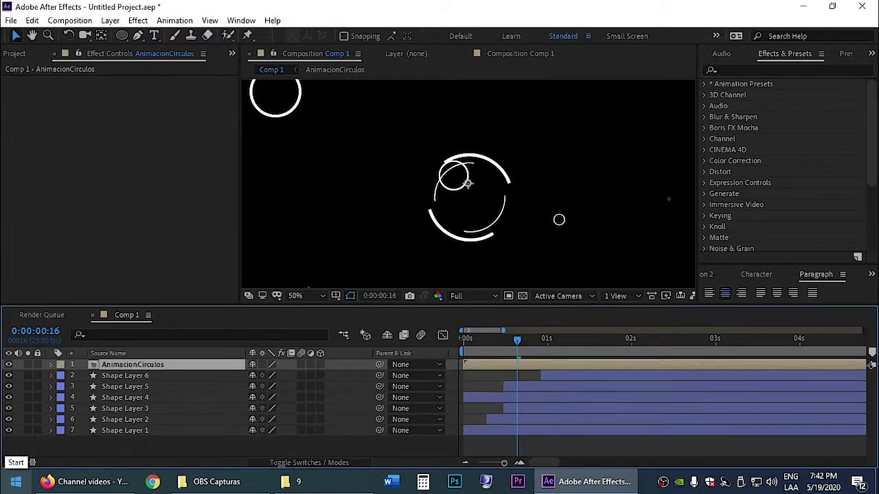
Step: Enable Collapse Transformations on the AnimacionCirculos layer and preview the composition
click(262, 368)
click(491, 377)
key(space)
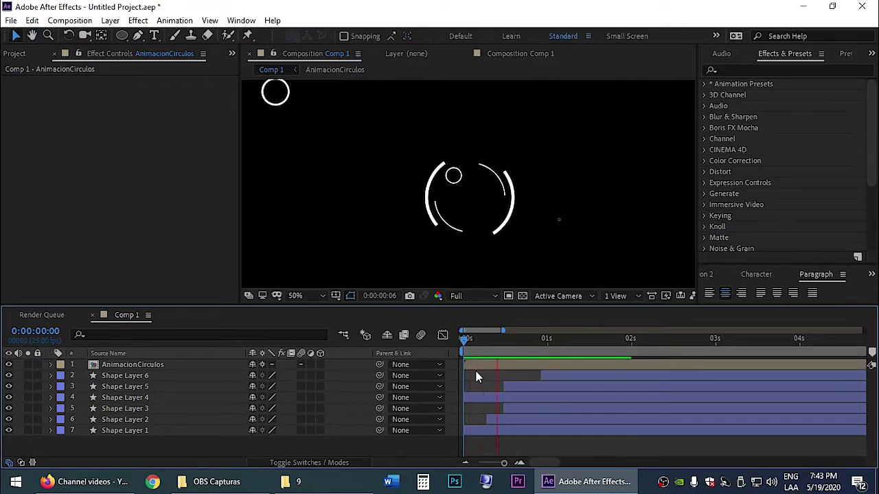
Step: Duplicate AnimacionCirculos, place the copy up and to the left of the original, start it about 4 frames later, and preview
click(161, 365)
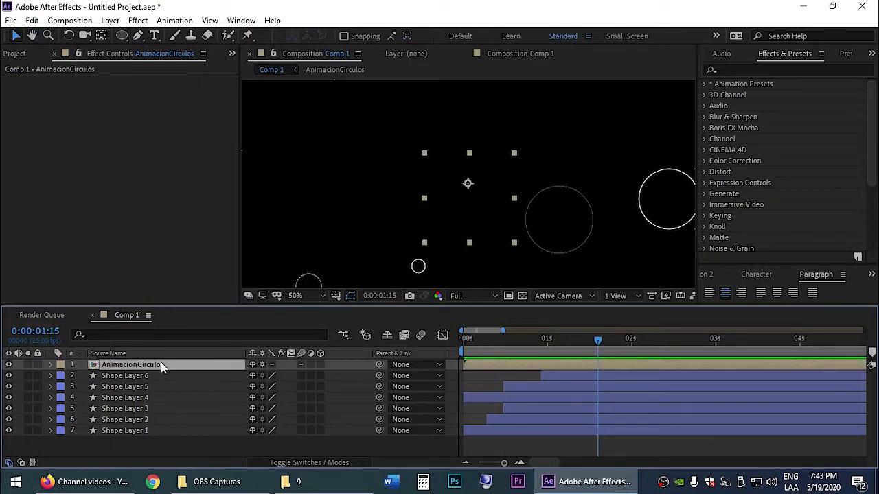
key(ctrl+d)
drag(485, 198, 359, 147)
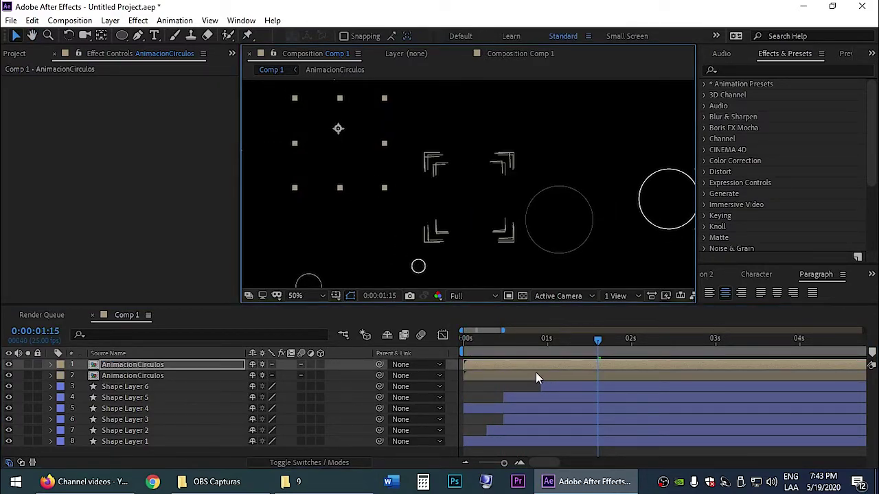
drag(536, 366, 549, 366)
key(space)
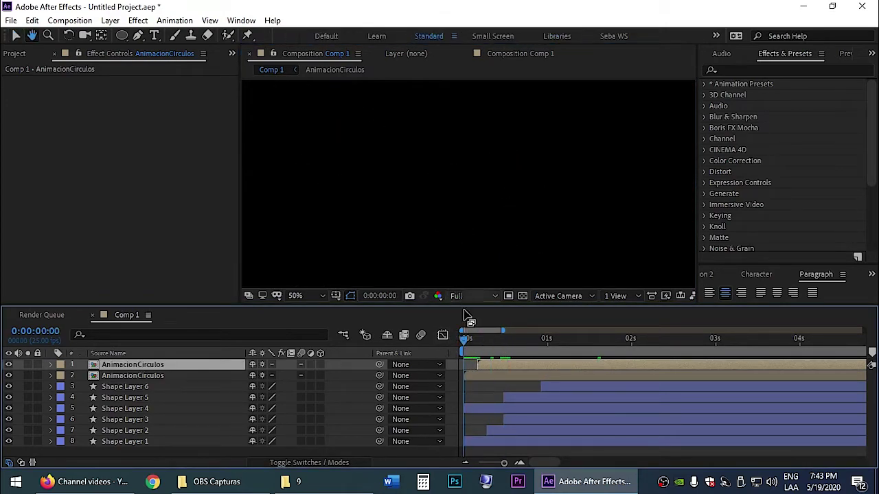
key(space)
Step: Set the Scale of the upper-left AnimacionCirculos copy to 65%
key(s)
drag(266, 376, 243, 375)
scroll(378, 172, down, 2)
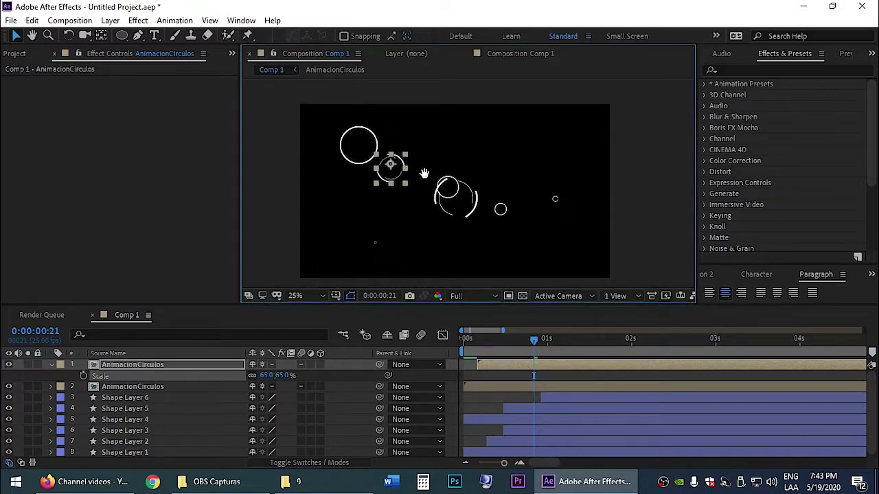
Step: Duplicate the scaled AnimacionCirculos layer, place the new copy near the frame's lower right, and set its Scale to 108%
key(ctrl+d)
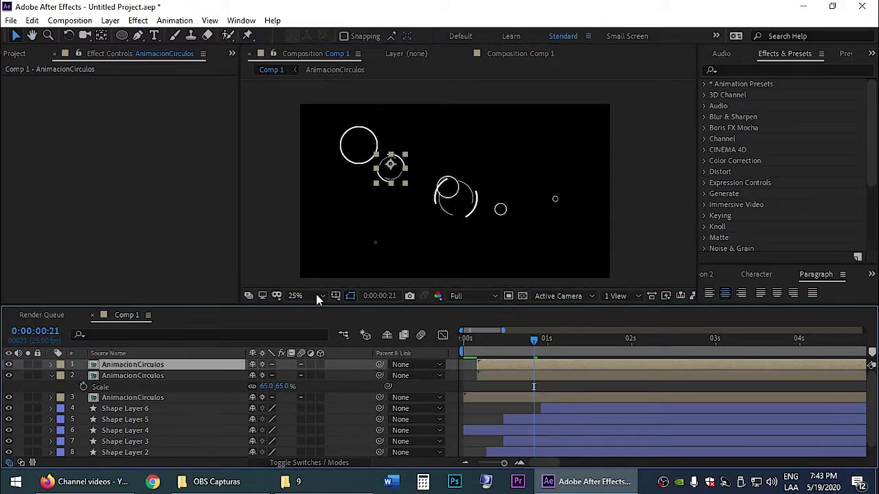
drag(506, 195, 542, 242)
key(s)
drag(266, 376, 296, 376)
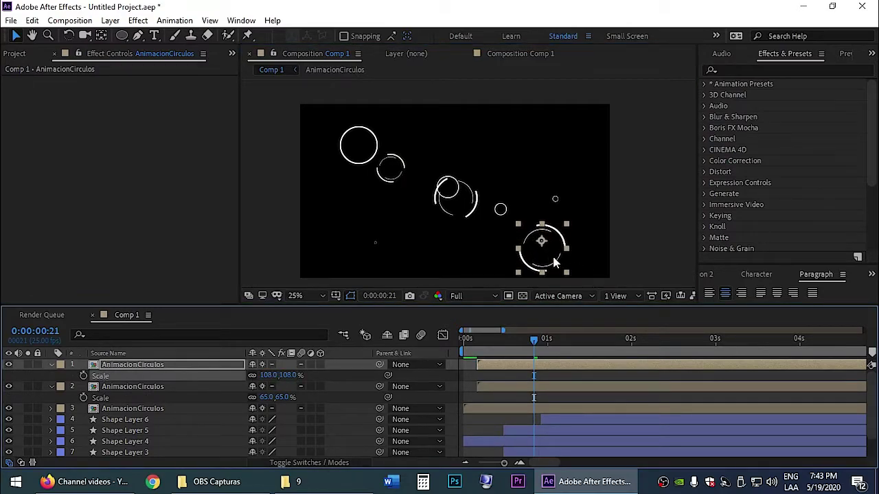
drag(544, 226, 541, 219)
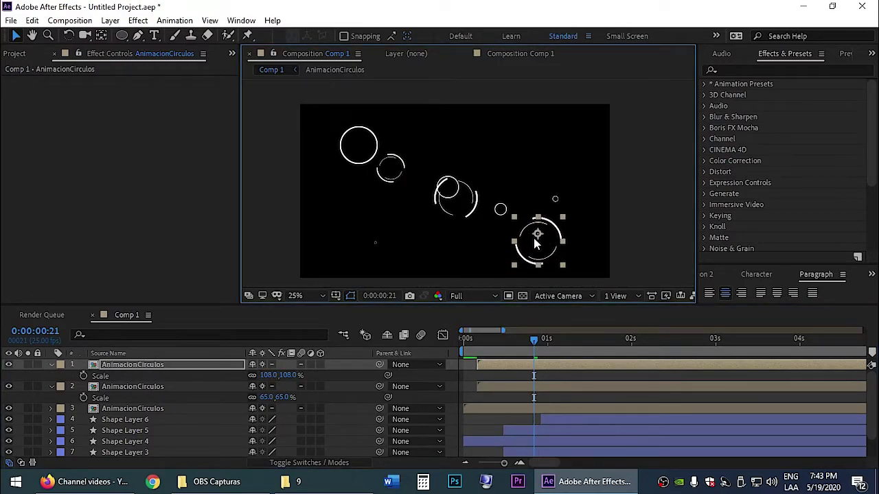
Step: Apply the Tint effect to the 108% AnimacionCirculos layer and set its Map White To color to red ED2222
key(ctrl+5)
text(tint)
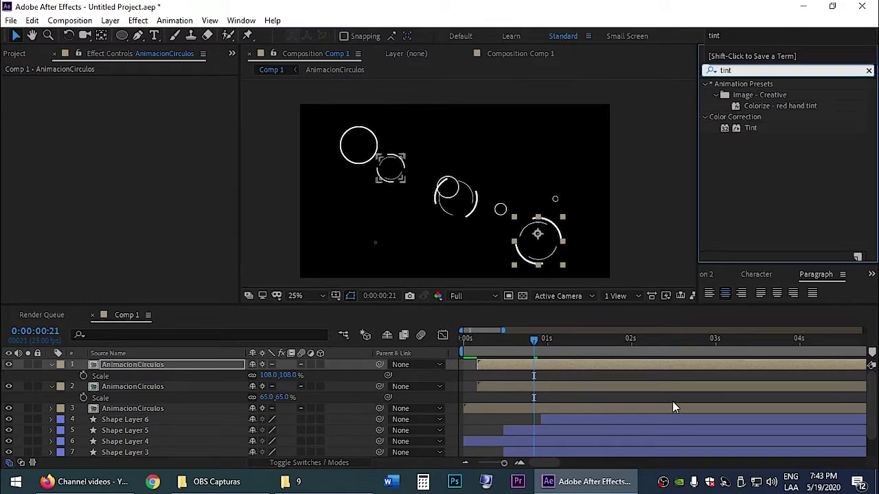
drag(753, 128, 508, 365)
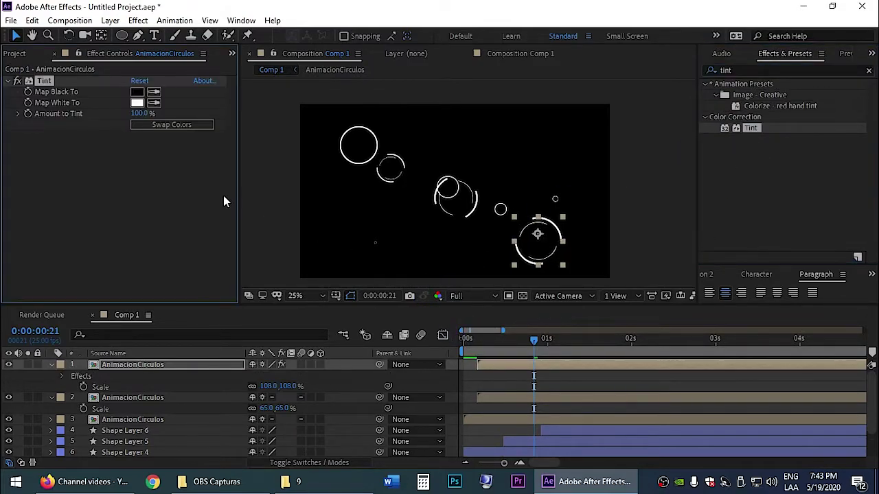
click(138, 103)
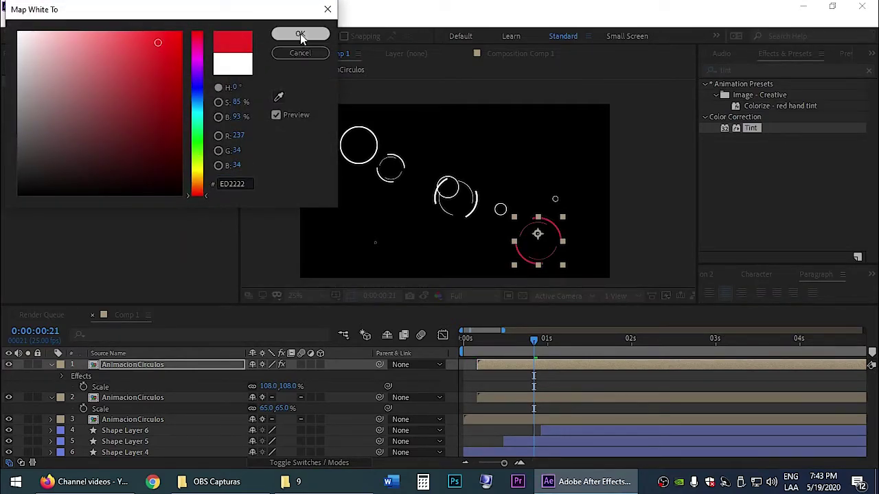
click(300, 34)
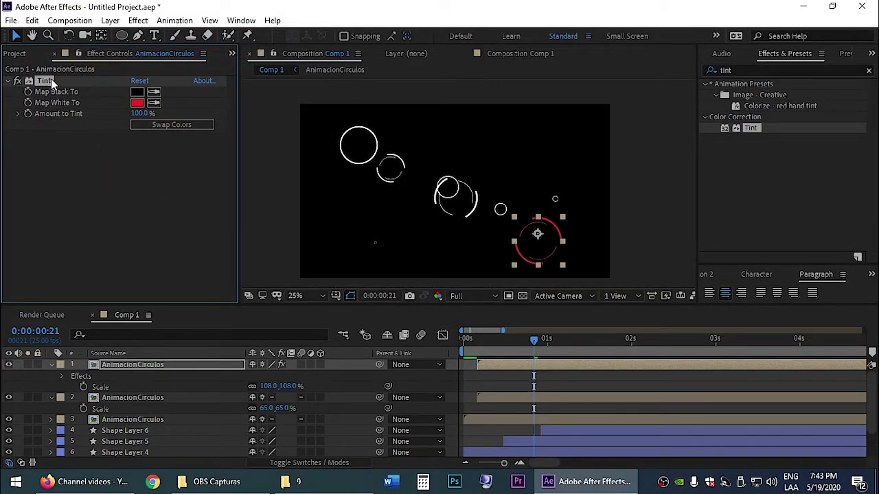
Step: Copy the Tint effect onto the 65% AnimacionCirculos layer, set its Map White To color to light blue, and preview the composition
click(139, 397)
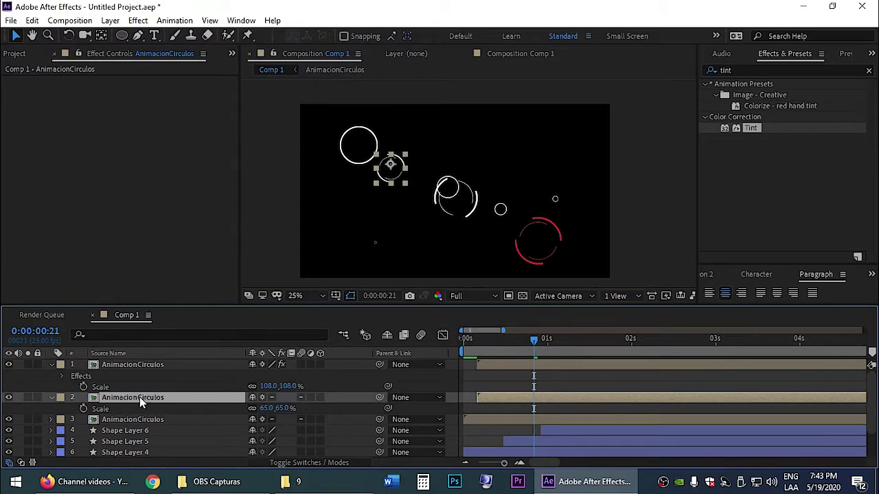
key(ctrl+v)
click(140, 103)
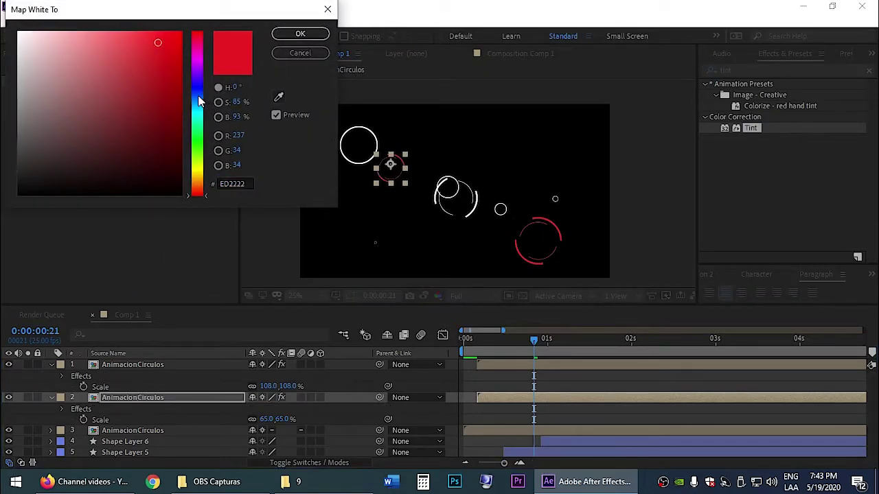
click(195, 107)
click(194, 96)
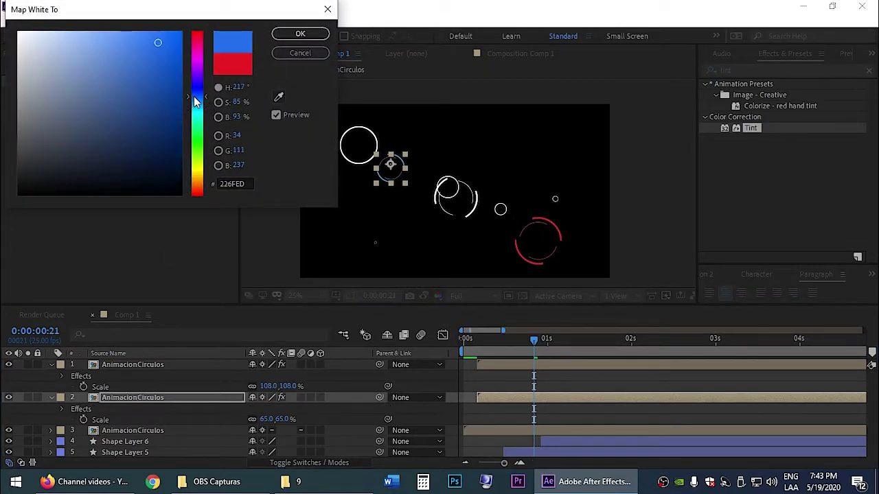
click(197, 107)
click(300, 34)
key(Home)
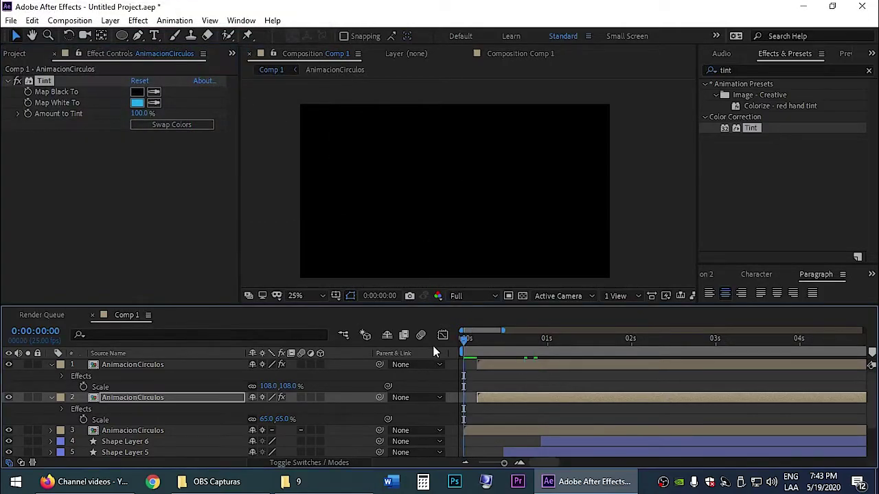
key(space)
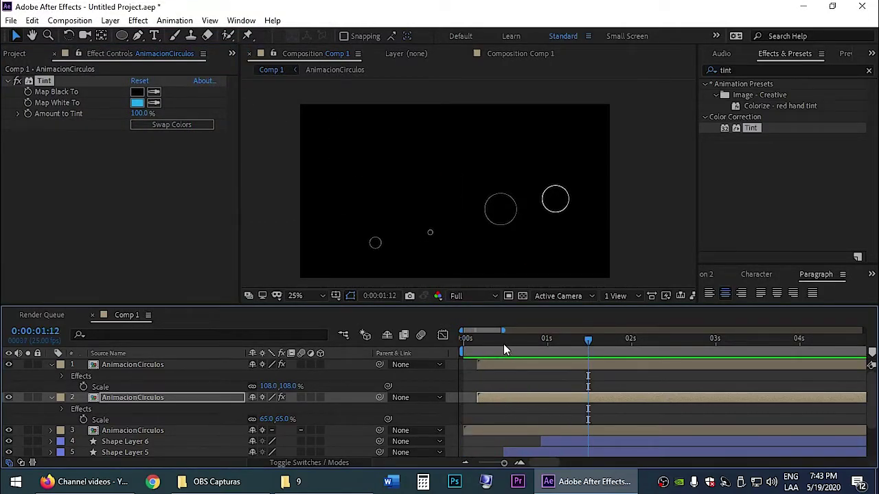
Step: Offset the tinted AnimacionCirculos layers, starting the blue one at about frame 6 and the red one at about frame 17, and preview
drag(493, 368, 518, 364)
drag(519, 397, 555, 369)
key(space)
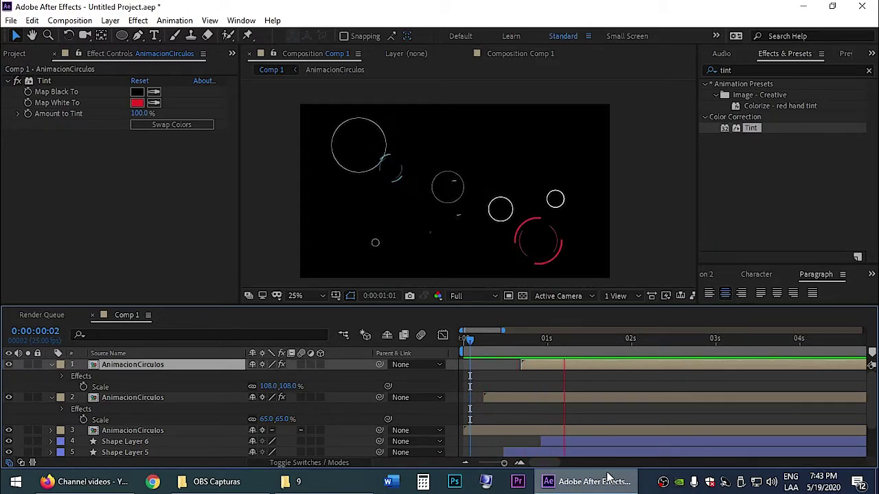
mouse_move(608, 477)
key(space)
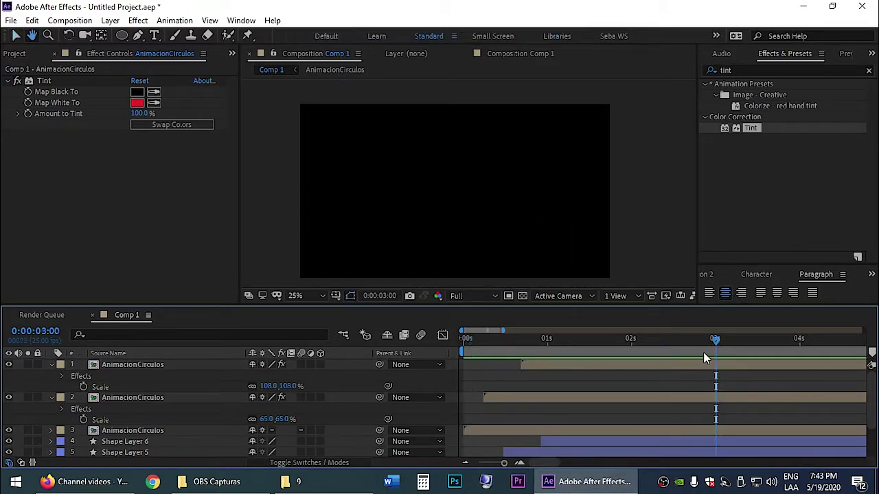
key(space)
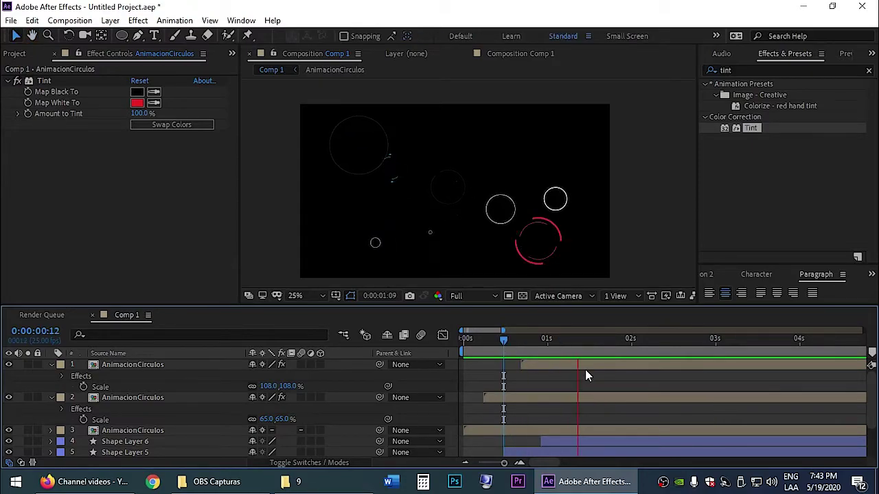